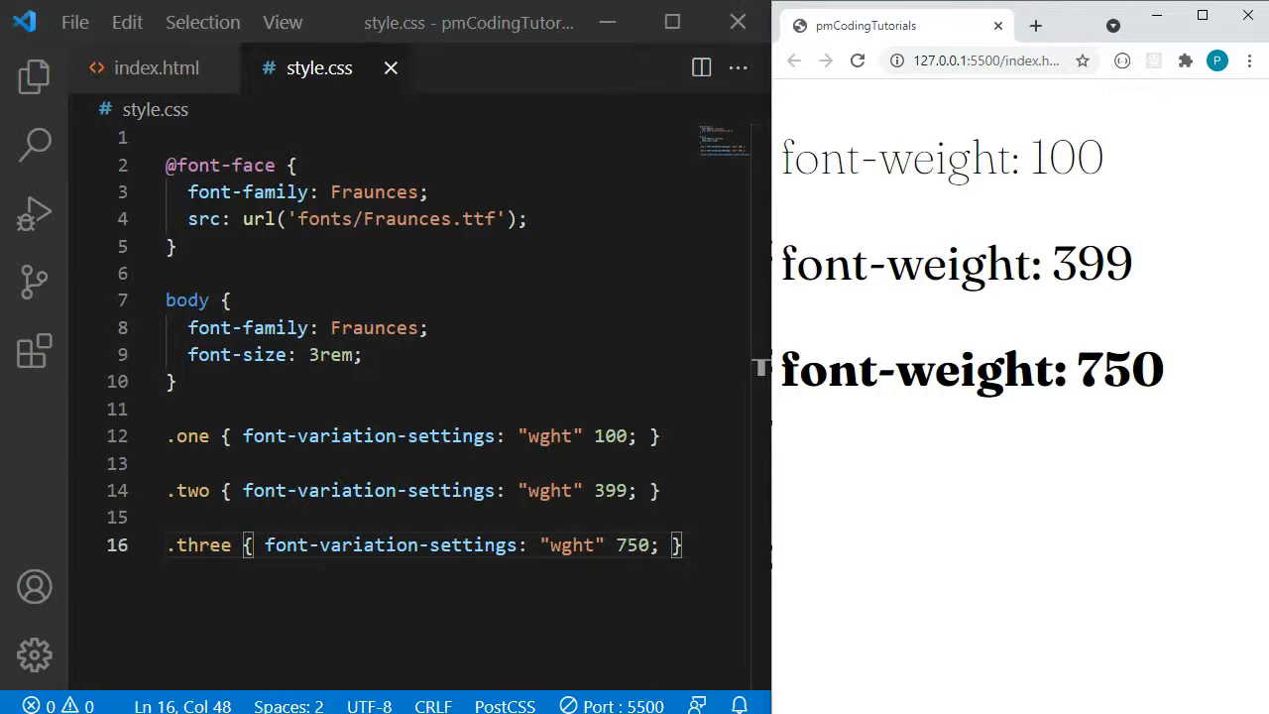
# Step: Refocus the code editor after previewing Fraunces at weights 100, 399 and 750
pyautogui.click(761, 368)
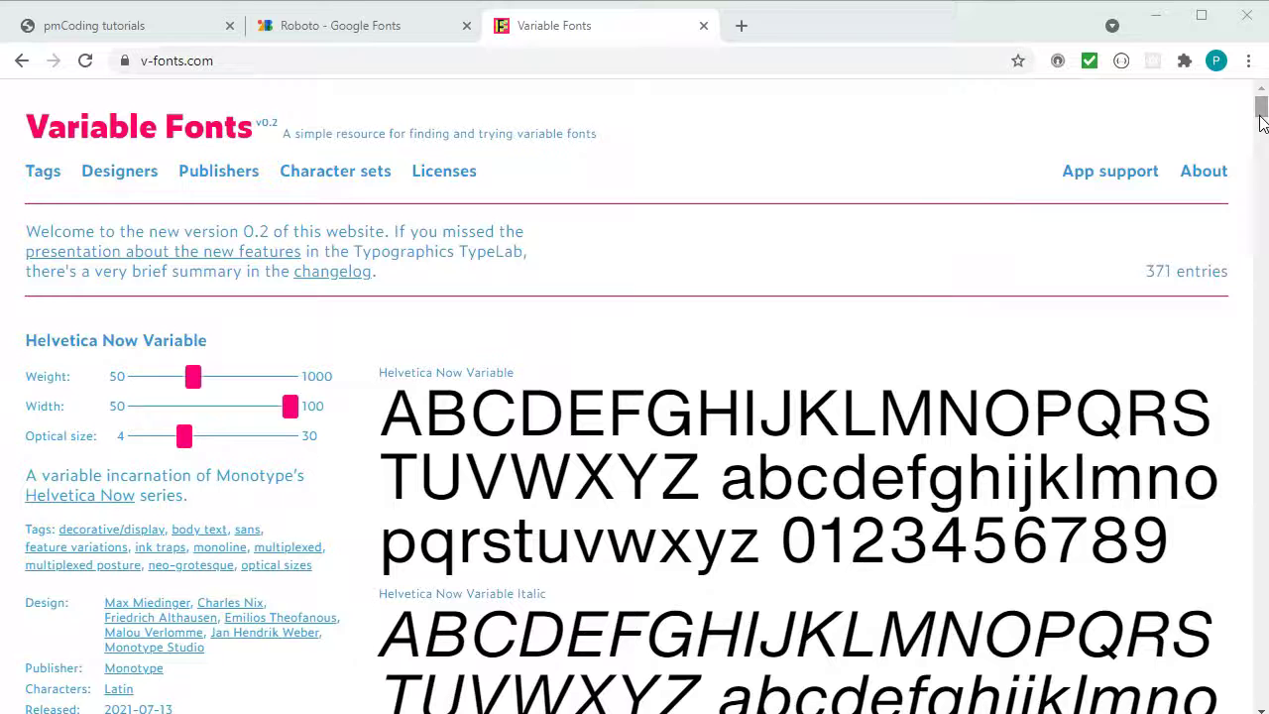
pyautogui.scroll(-1, 317, 287)
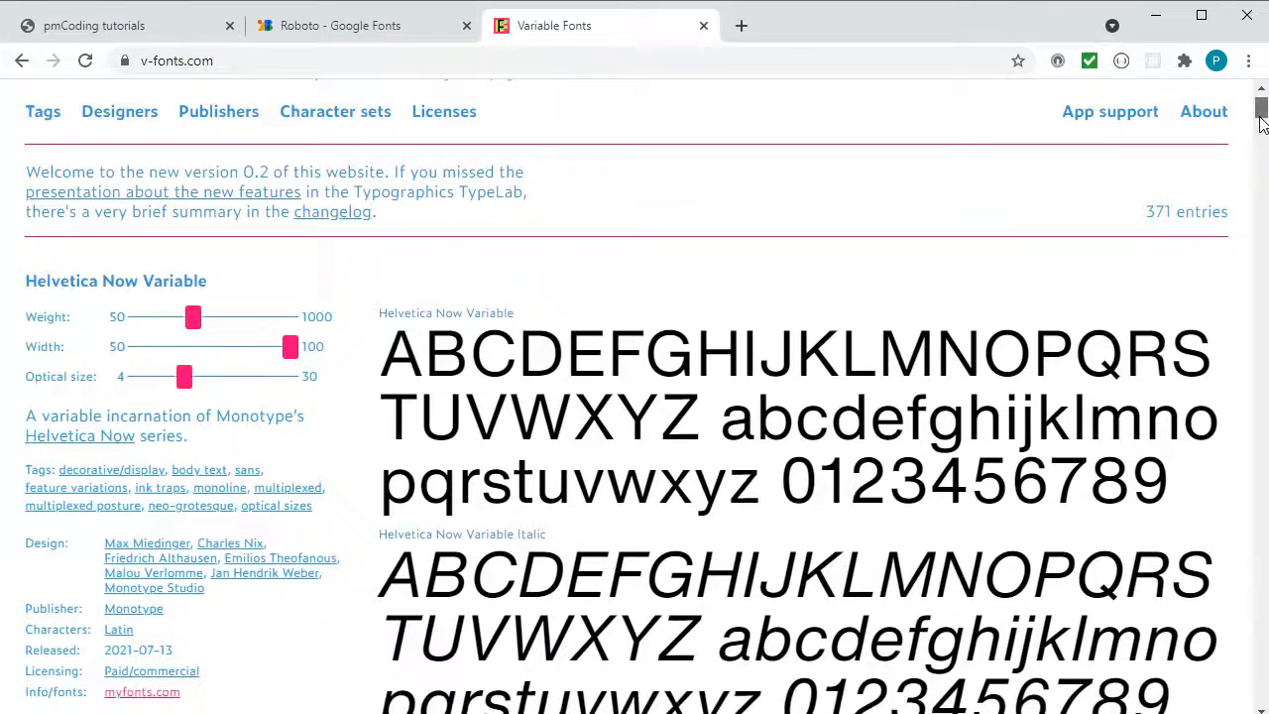
# Step: Narrow the Helvetica Now Variable sample by dragging its Width slider
pyautogui.moveTo(283, 327)
pyautogui.mouseDown()
pyautogui.moveTo(234, 320)
pyautogui.moveTo(220, 352)
pyautogui.moveTo(255, 345)
pyautogui.mouseUp()
pyautogui.moveTo(193, 287); pyautogui.dragTo(241, 286)
pyautogui.moveTo(1261, 113); pyautogui.dragTo(1265, 149)
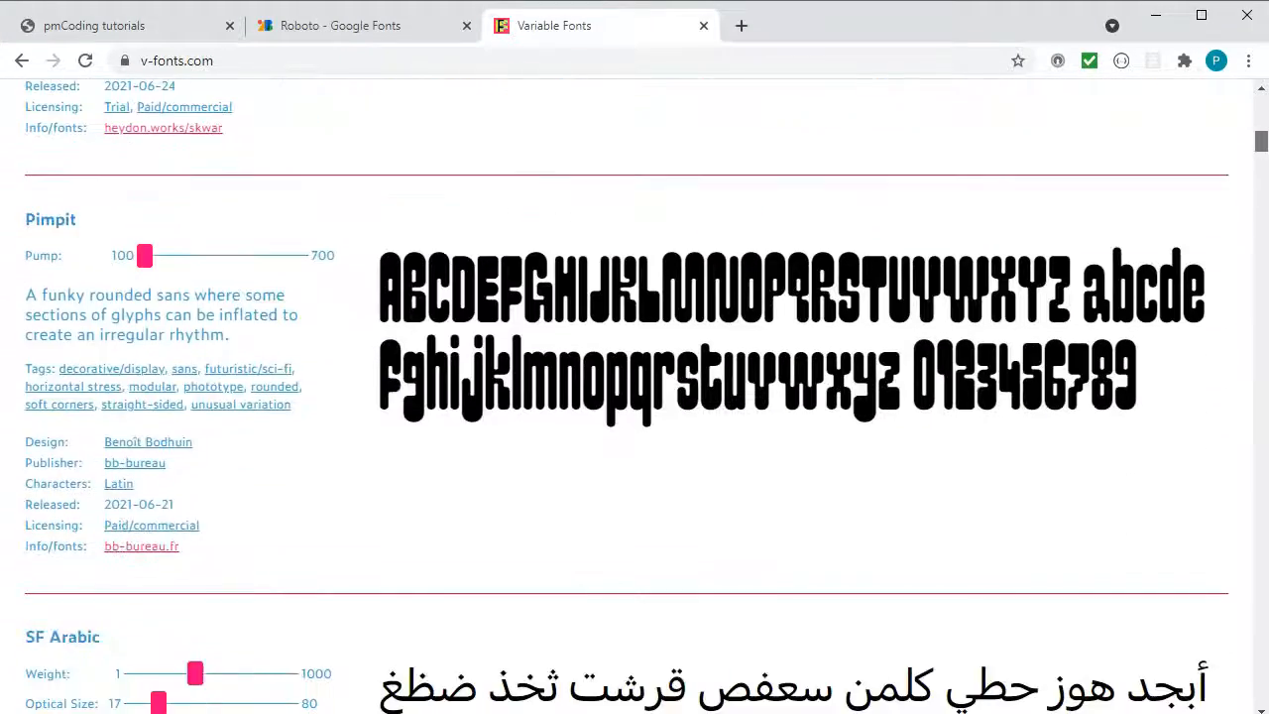
pyautogui.moveTo(141, 256)
pyautogui.mouseDown()
pyautogui.moveTo(220, 260)
pyautogui.moveTo(163, 262)
pyautogui.mouseUp()
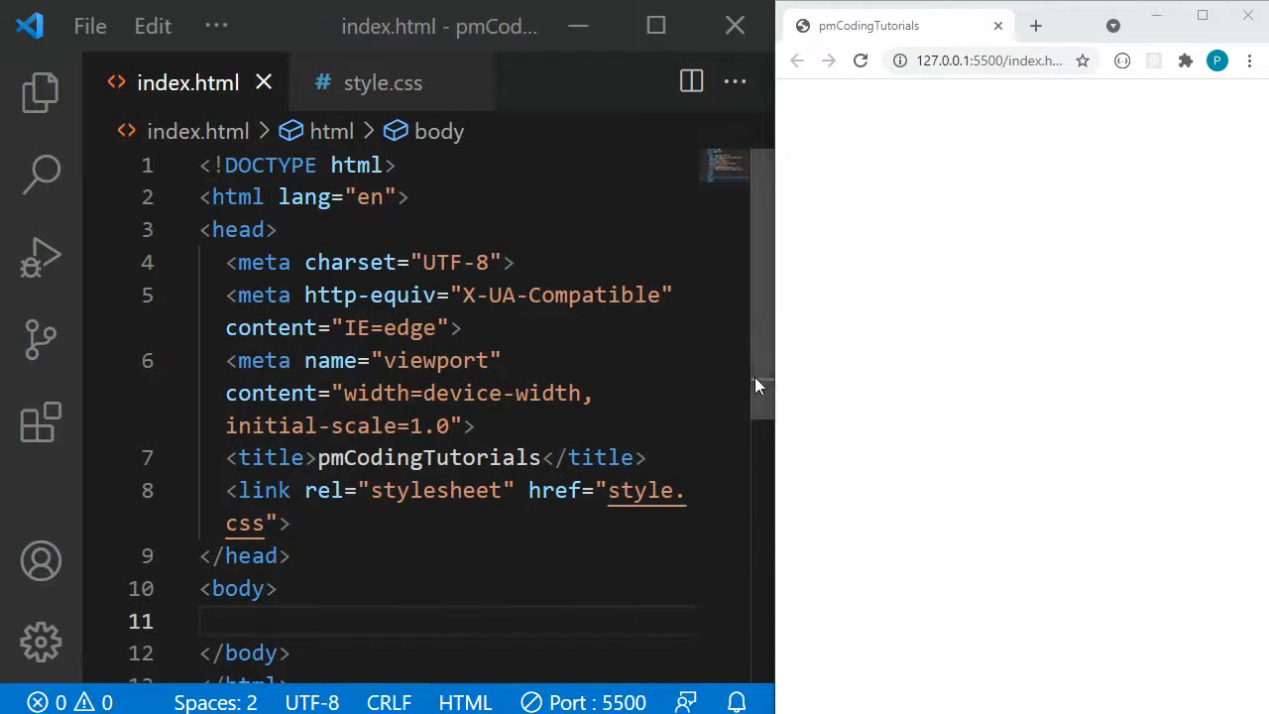
pyautogui.moveTo(763, 372)
pyautogui.mouseDown()
pyautogui.moveTo(763, 401)
pyautogui.moveTo(764, 370)
pyautogui.mouseUp()
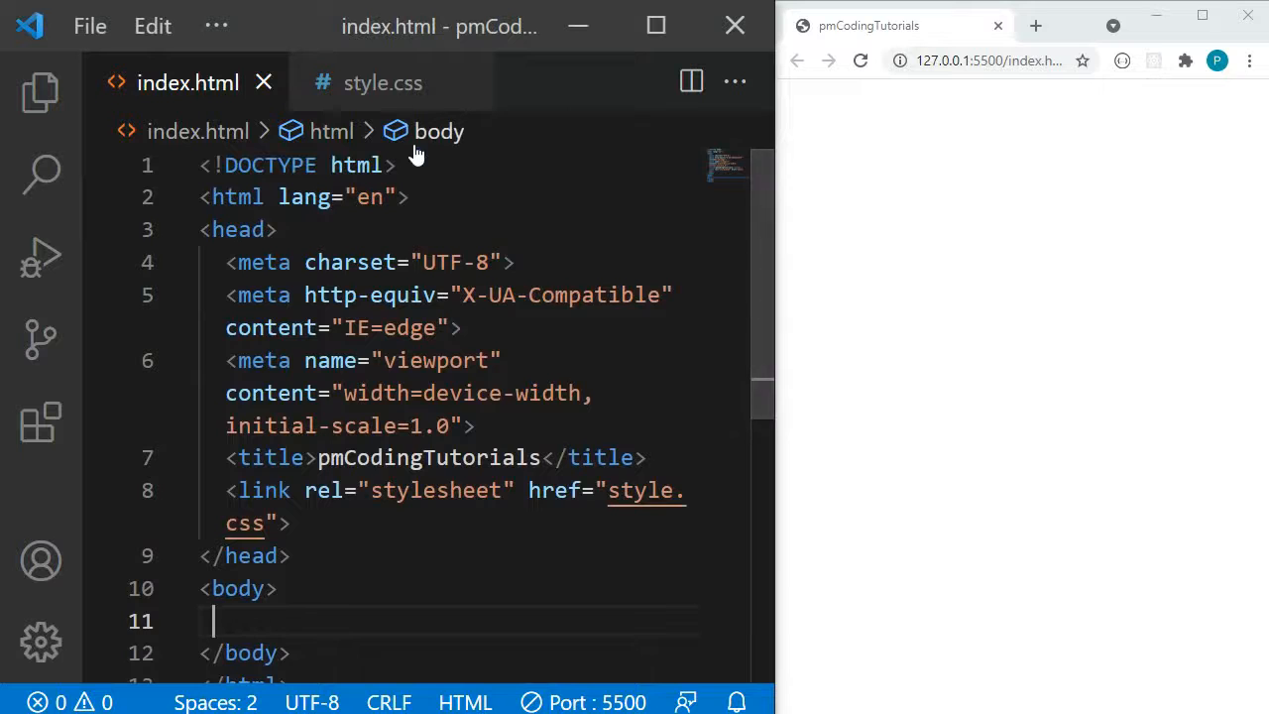
# Step: Switch to empty style.css and check the fonts folder lists Fraunces.ttf and MovementV.ttf
pyautogui.click(373, 91)
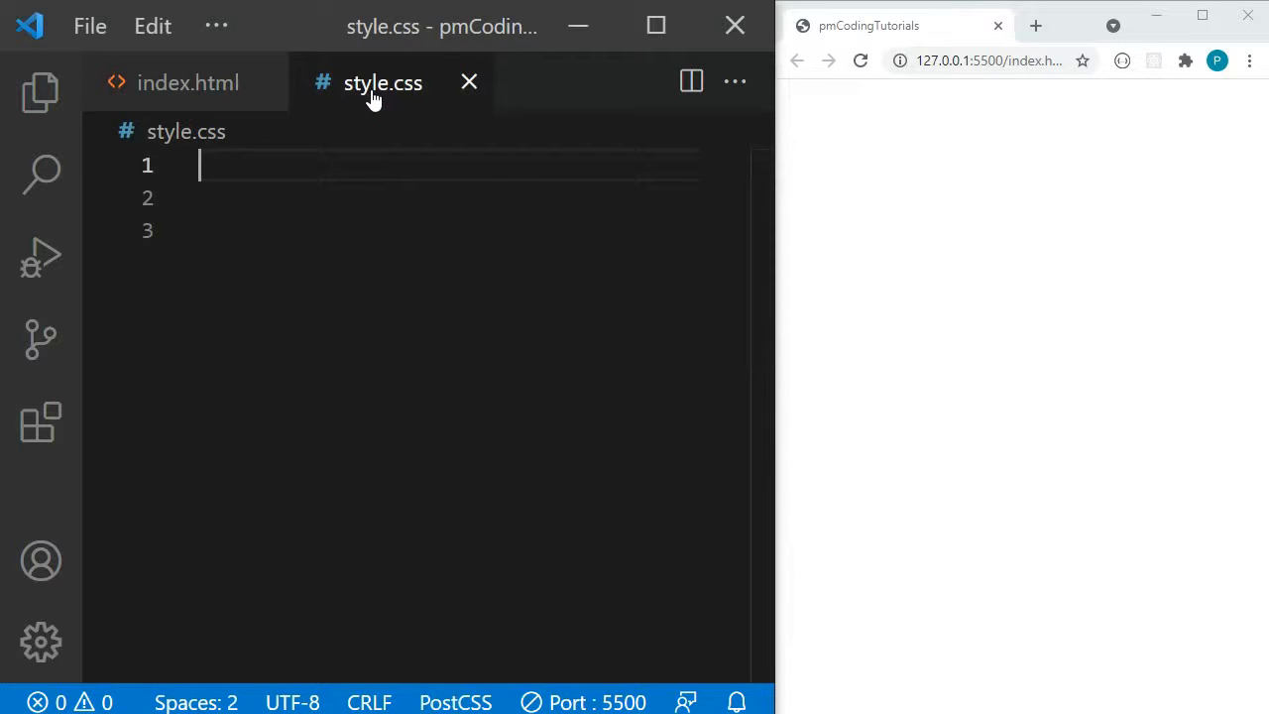
pyautogui.hotkey('ctrl', 'b')
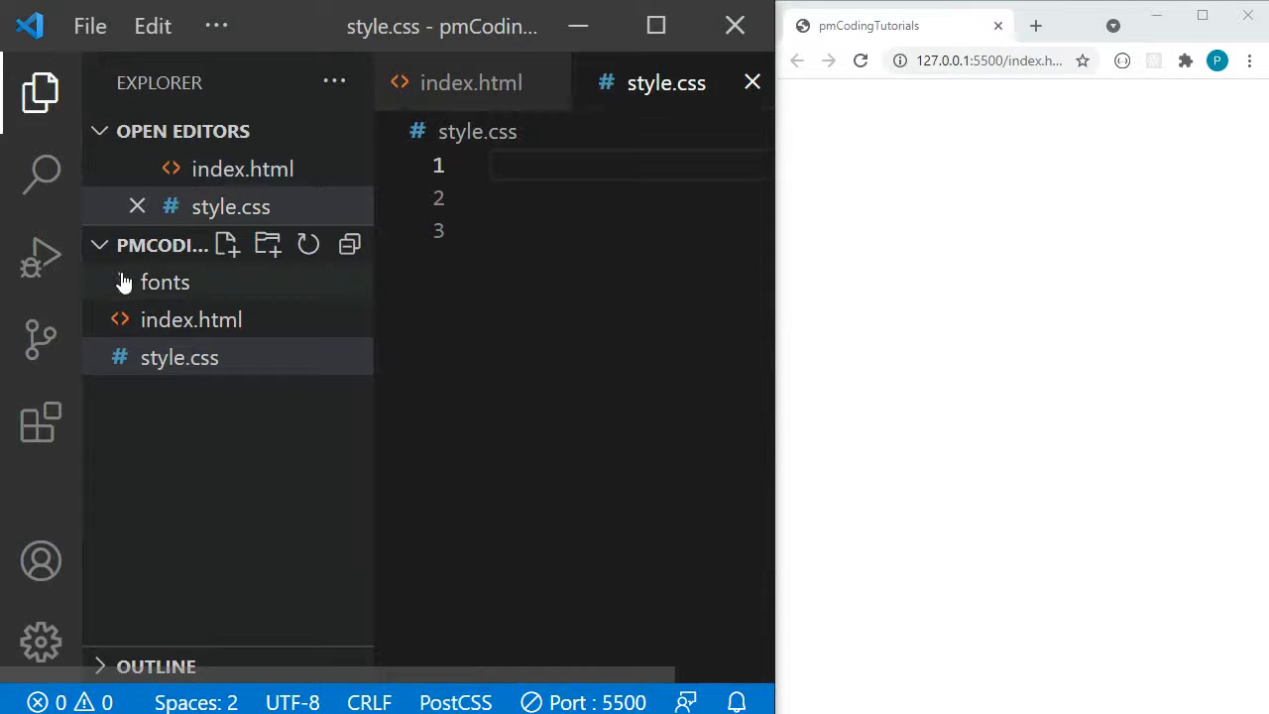
pyautogui.click(121, 281)
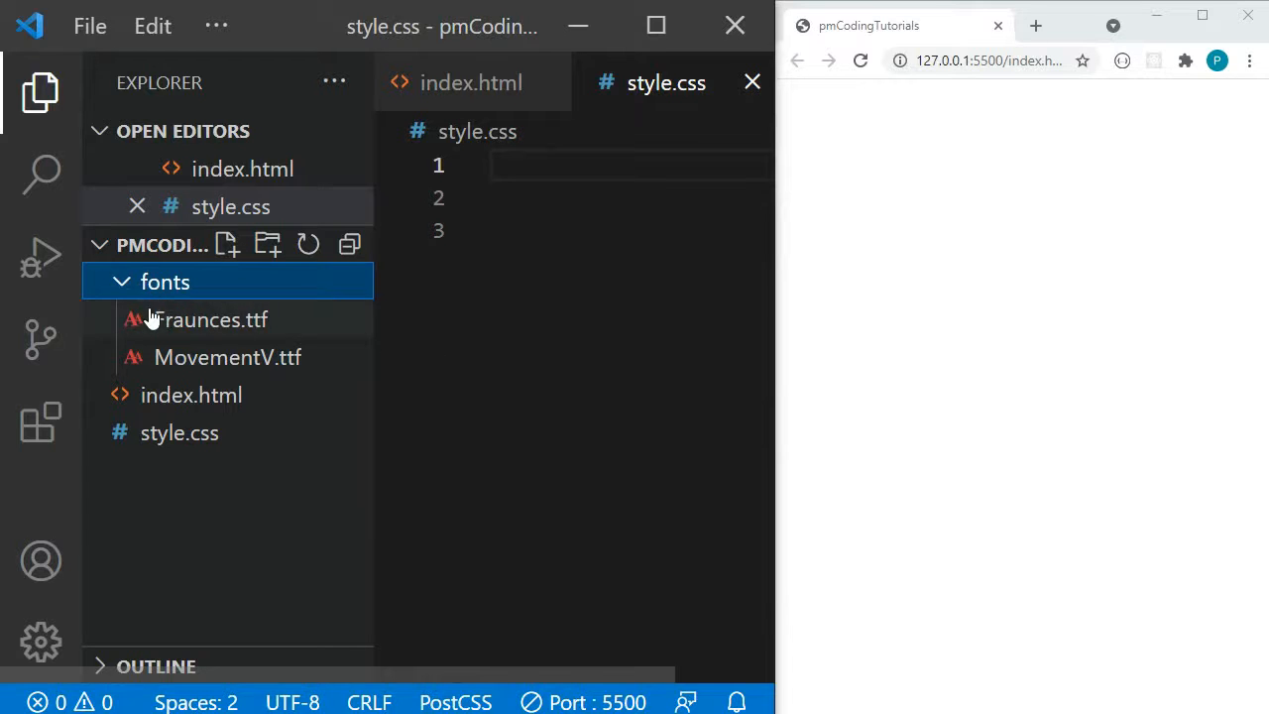
pyautogui.click(142, 285)
pyautogui.hotkey('ctrl', 'b')
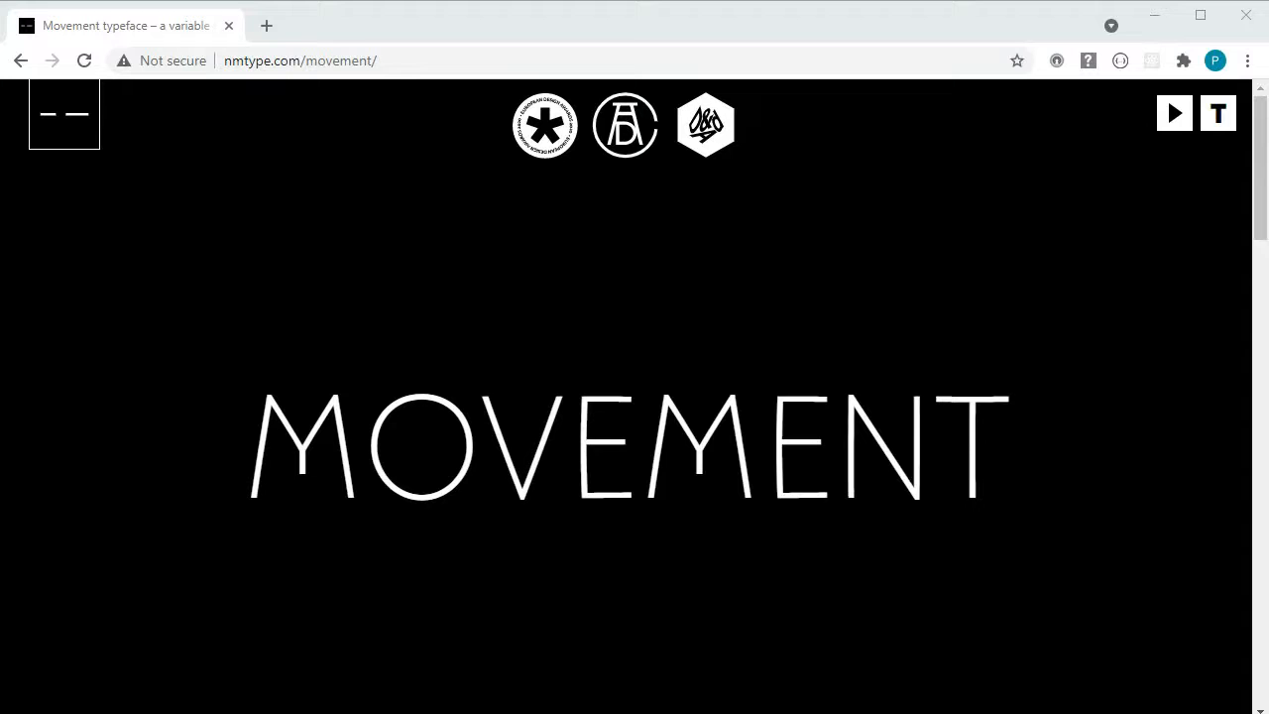
pyautogui.moveTo(1263, 227); pyautogui.dragTo(1264, 706)
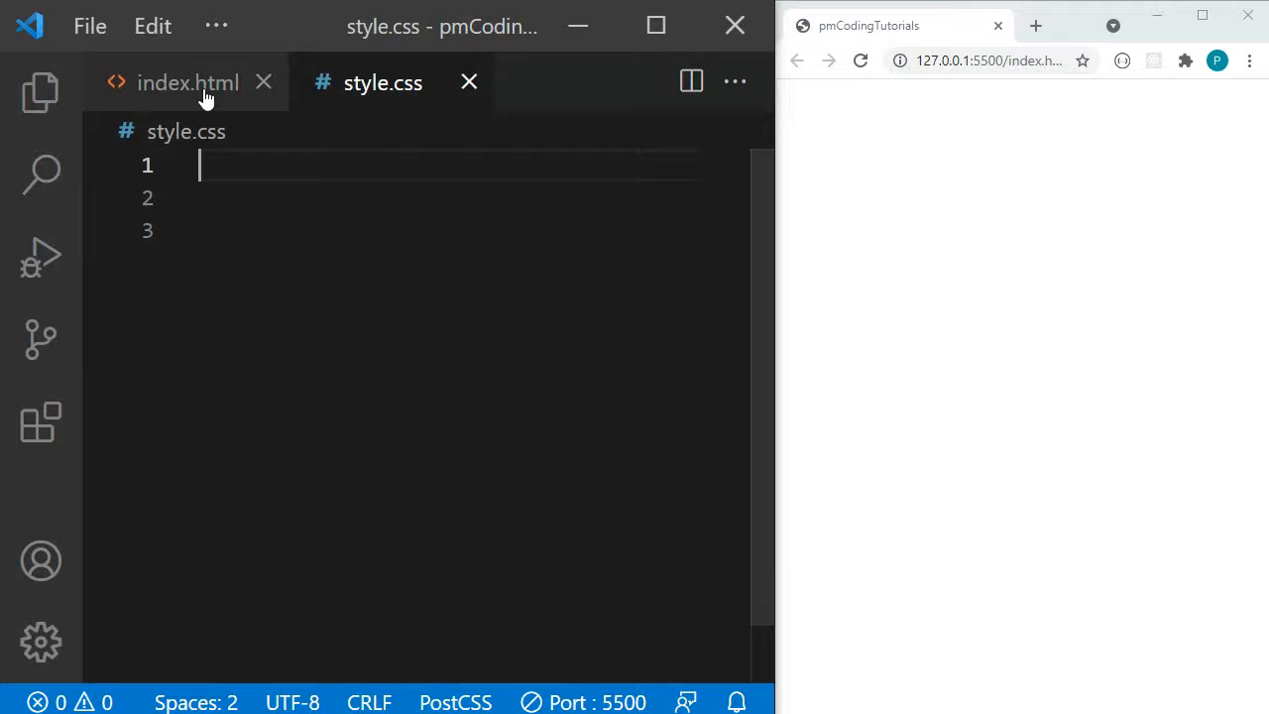
# Step: Add an h1 'Coding is fun' heading in index.html and save it
pyautogui.click(204, 91)
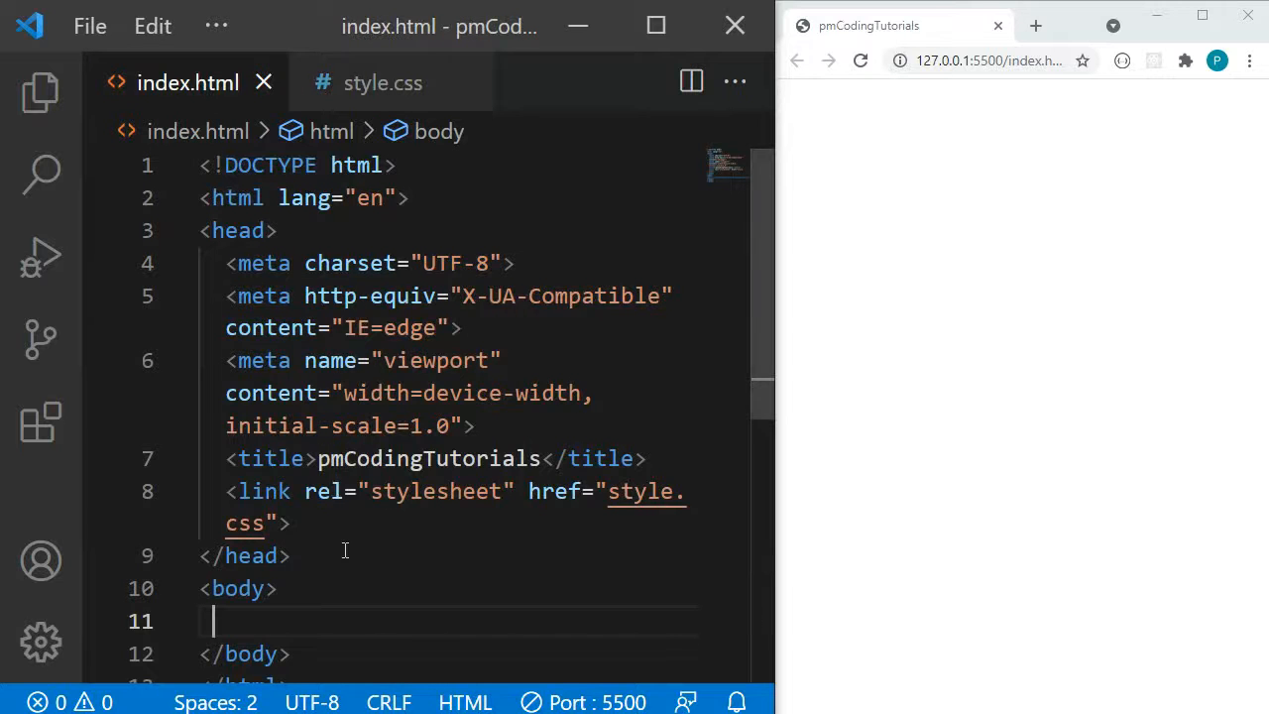
pyautogui.write('h1')
pyautogui.press('Tab')
pyautogui.write('Cp')
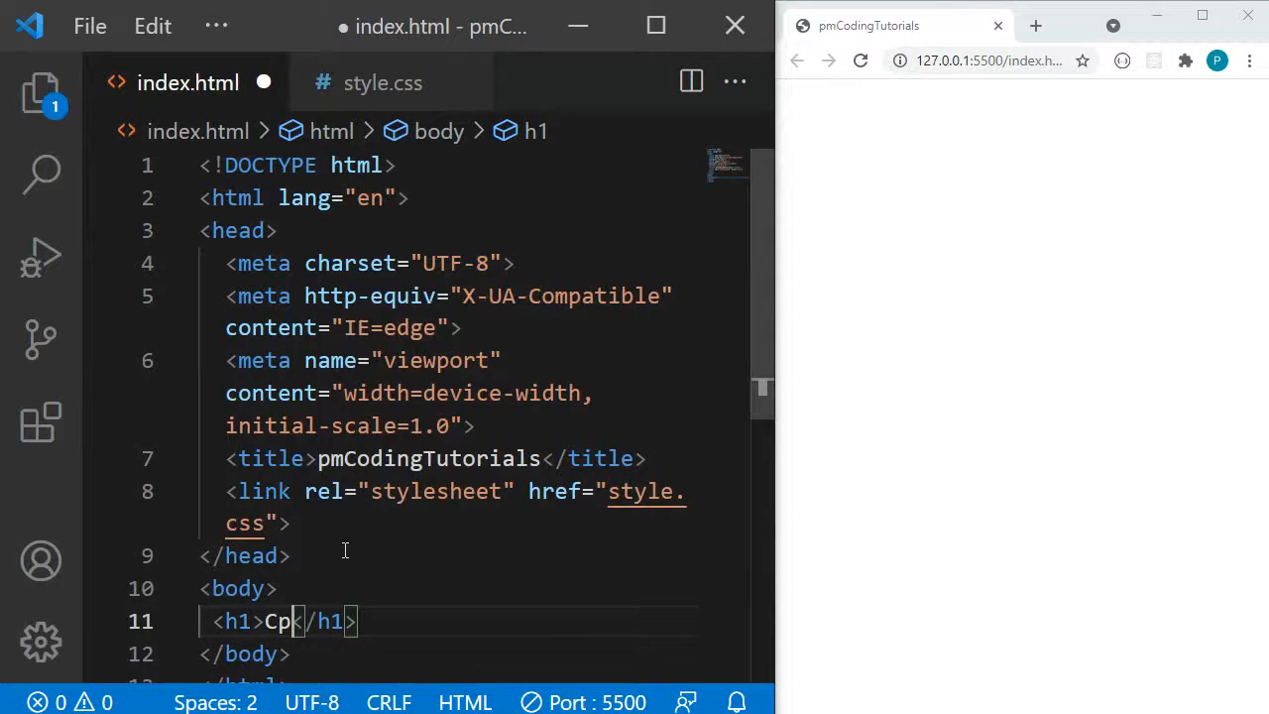
pyautogui.press('BackSpace')
pyautogui.write('oding i')
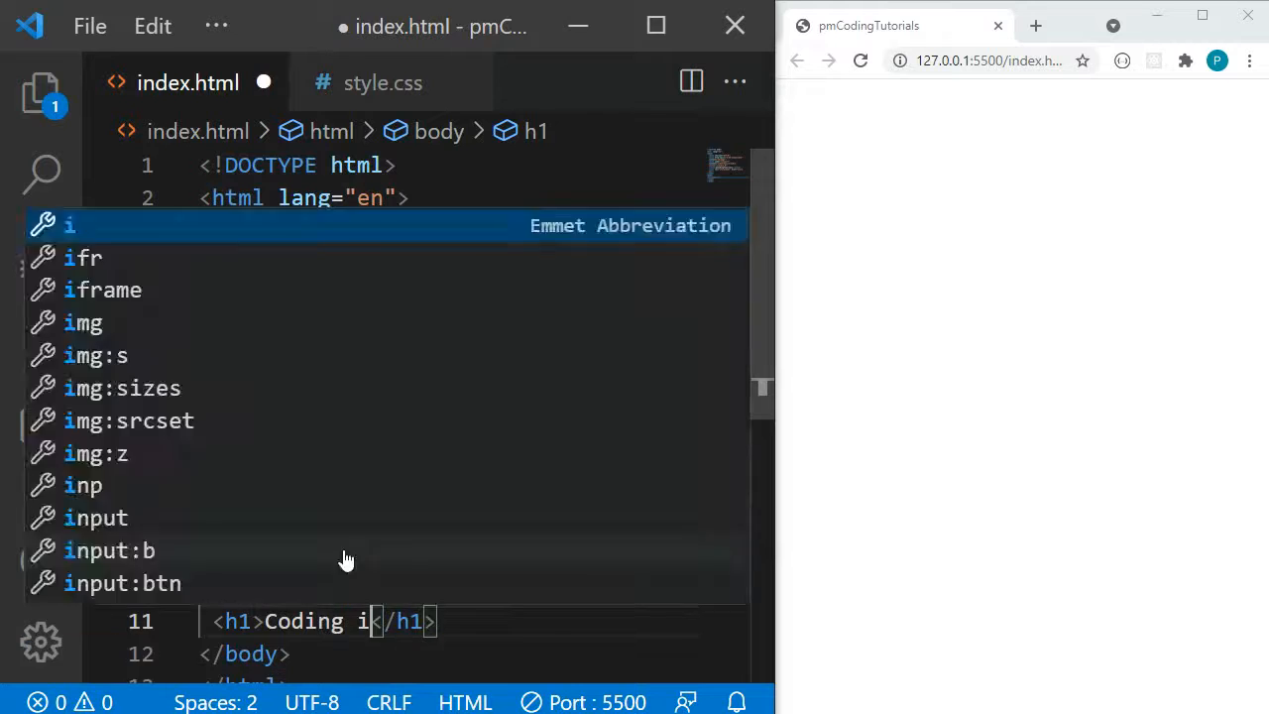
pyautogui.write('s fun')
pyautogui.hotkey('ctrl', 's')
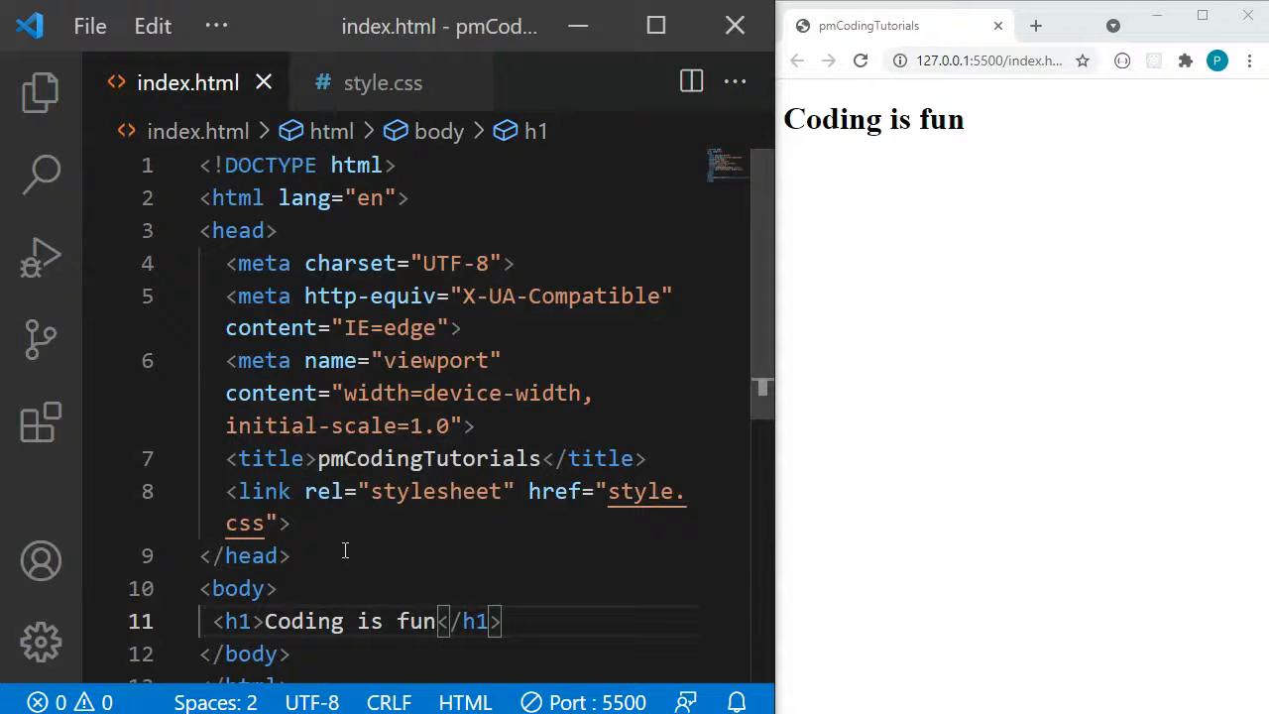
# Step: Paste the :root colour and neon shadow variables block into style.css
pyautogui.click(411, 84)
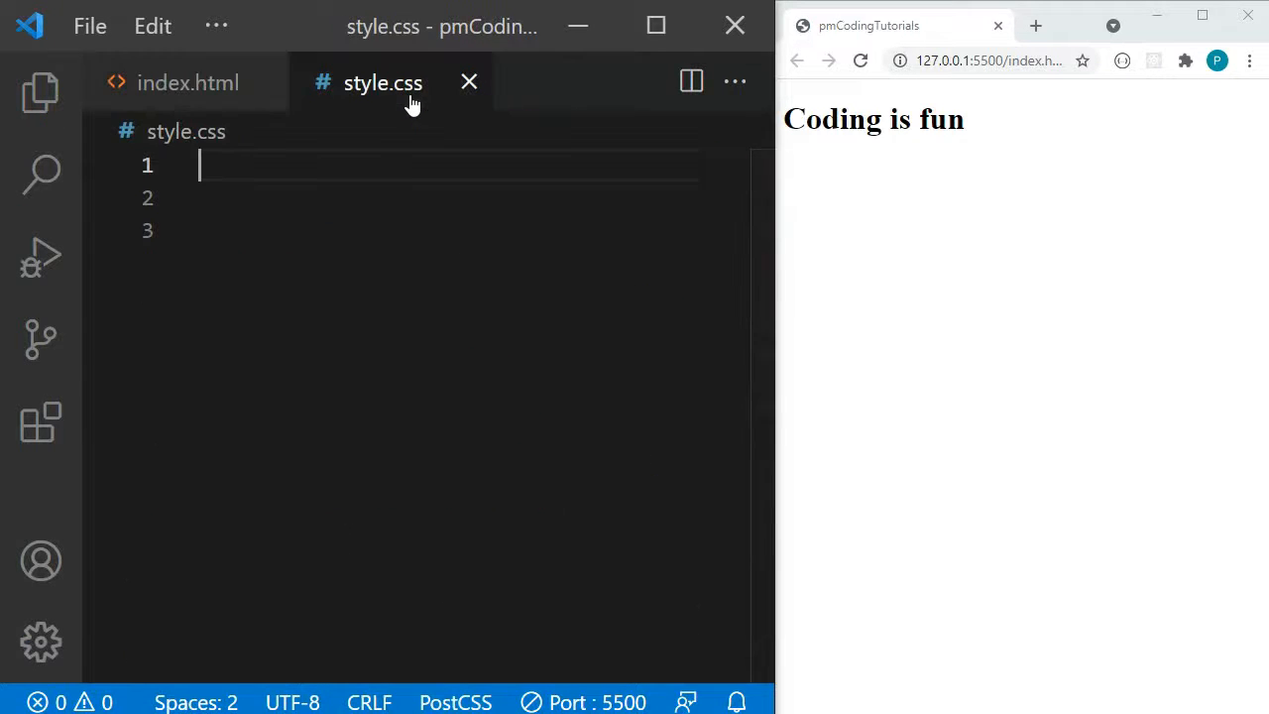
pyautogui.write(':root {   --bl: #111827;   --c1: #7C3AED;   --c2: #C026D3;   --shadow: 0 0 5px #fff,             0 0 15px #fff,             0 0 30px var(--c1),             0 0 45px var(--c1),             0 0 70px var(--c1),             0 0 100px var(--c1),             0 0 150px var(--c1);   --shadow2: 0 0 5px #fff,             0 0 20px #fff,             0 0 15px var(--c2),             0 0 45px var(--c2),             0 0 70px var(--c2),             0 0 100px var(--c2),             0 0 150px var(--c2); }')
pyautogui.scroll(2, 765, 286)
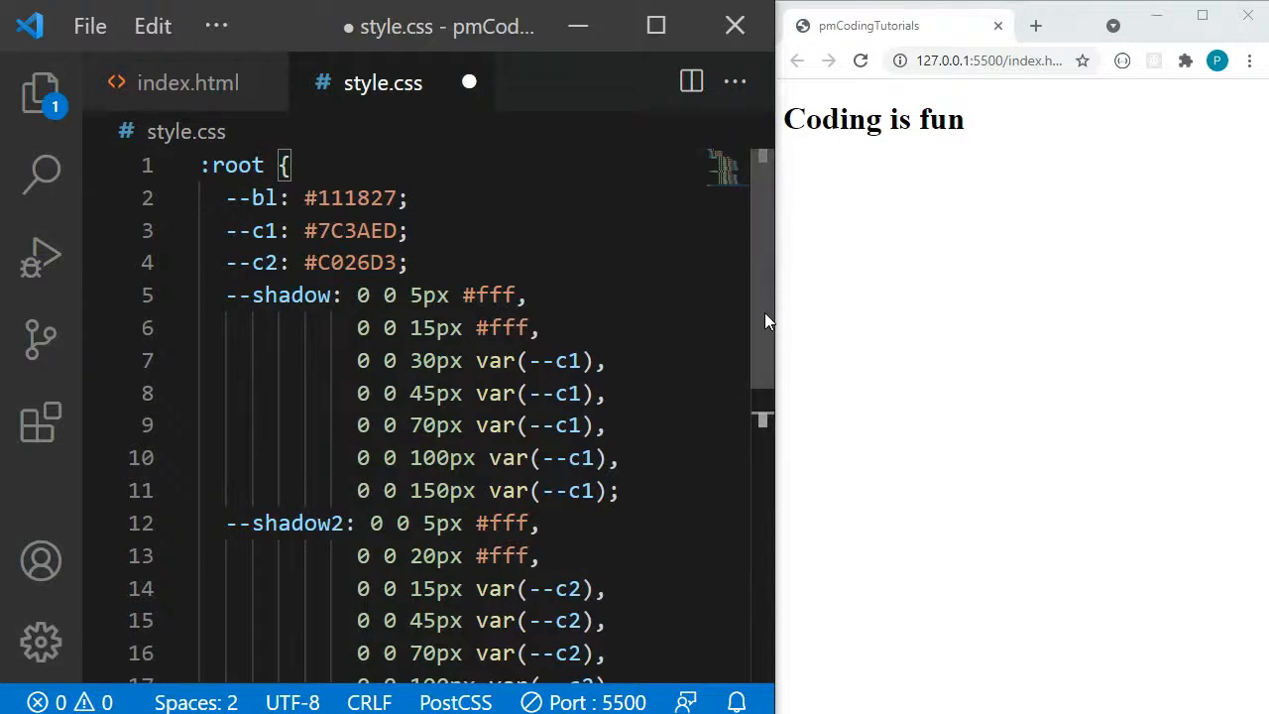
pyautogui.moveTo(764, 312); pyautogui.dragTo(770, 438)
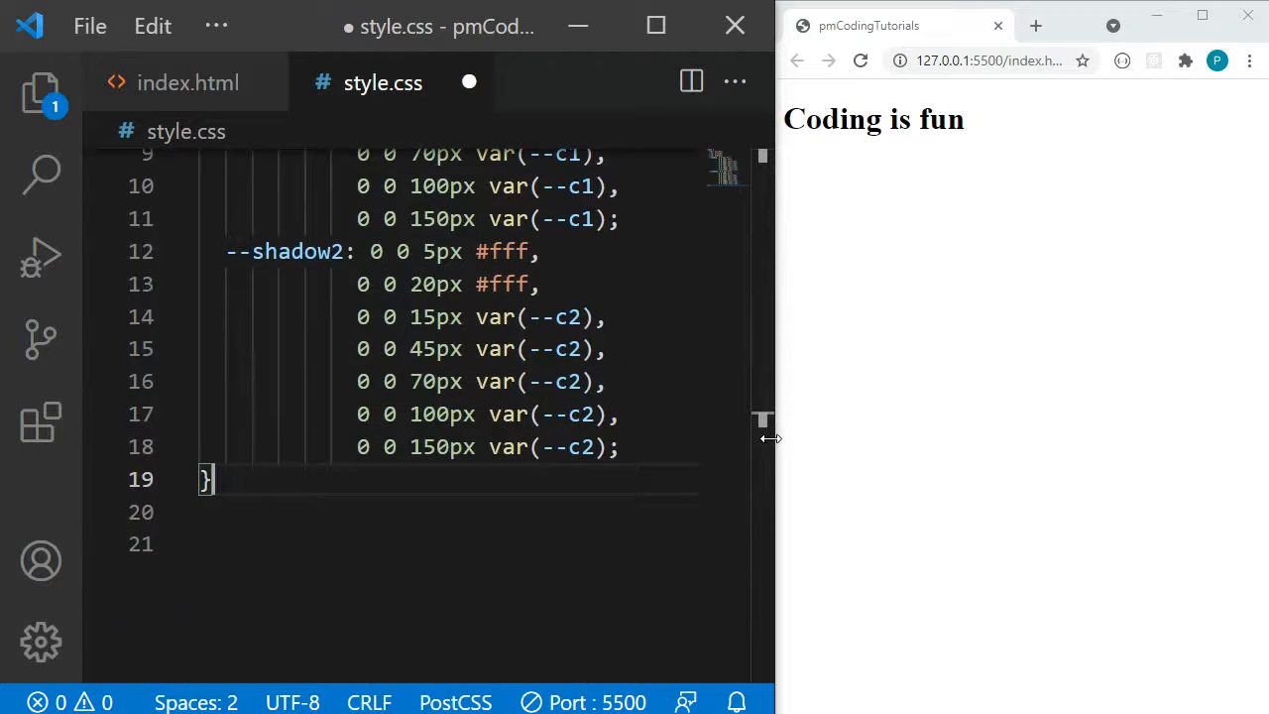
pyautogui.press('Return')
pyautogui.press('Return')
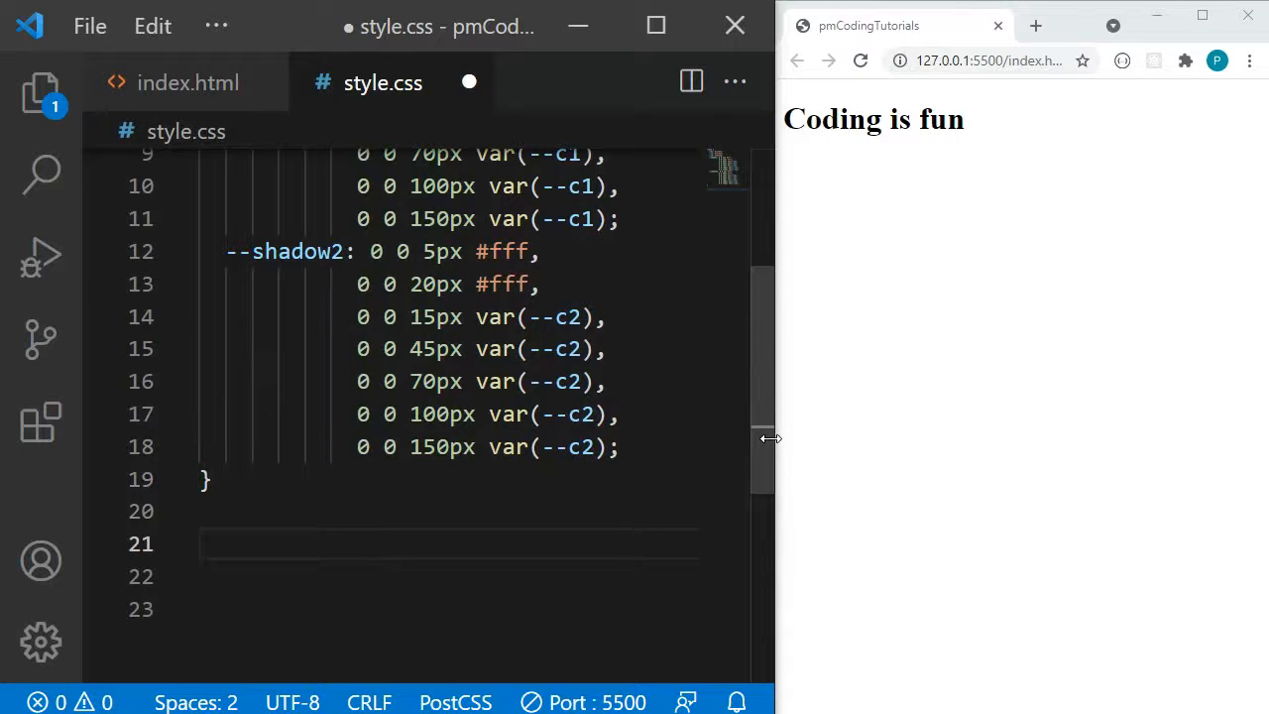
pyautogui.scroll(-2, 321, 340)
pyautogui.write('@fon')
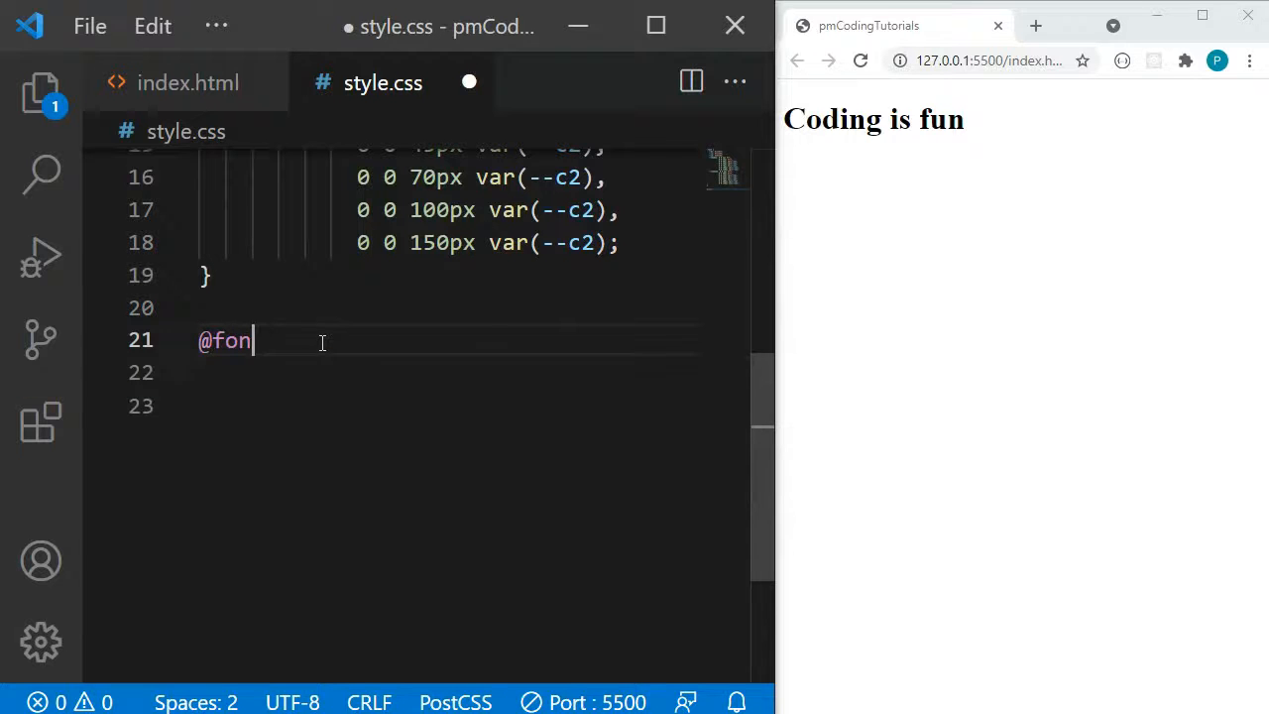
pyautogui.write('t-face')
pyautogui.write(' {')
pyautogui.press('Return')
pyautogui.write('fo')
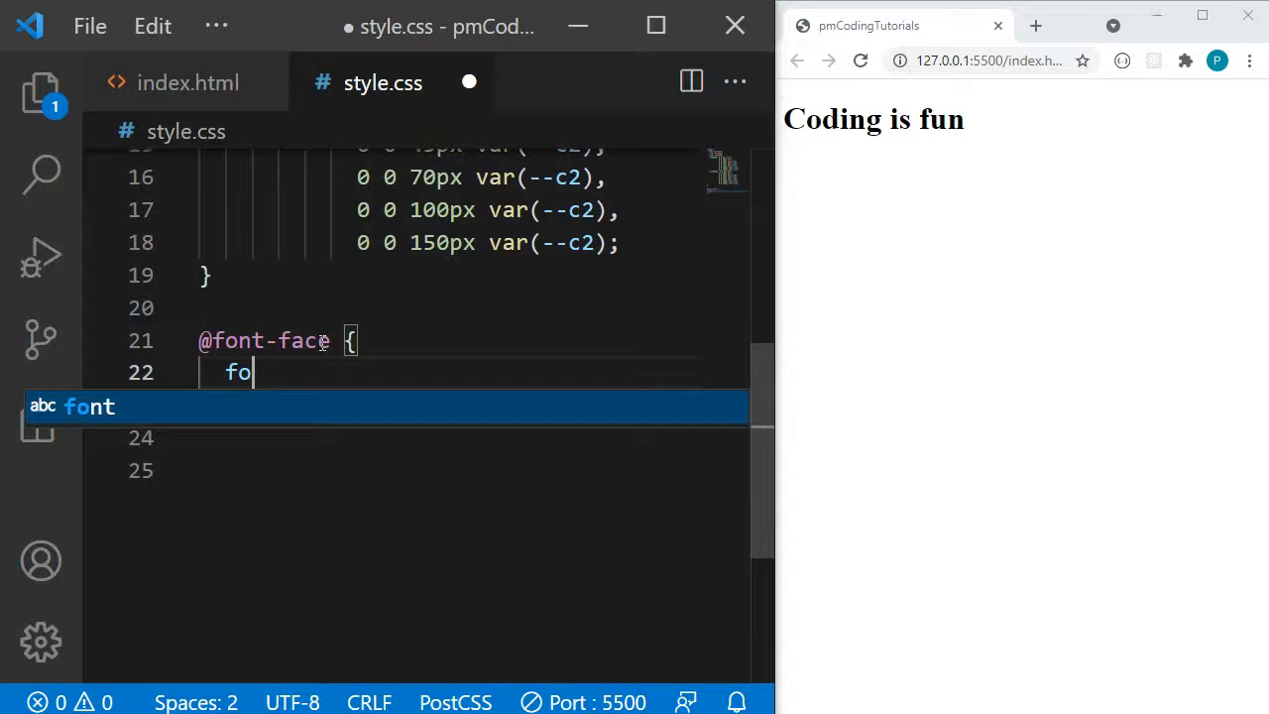
pyautogui.write('nt-family')
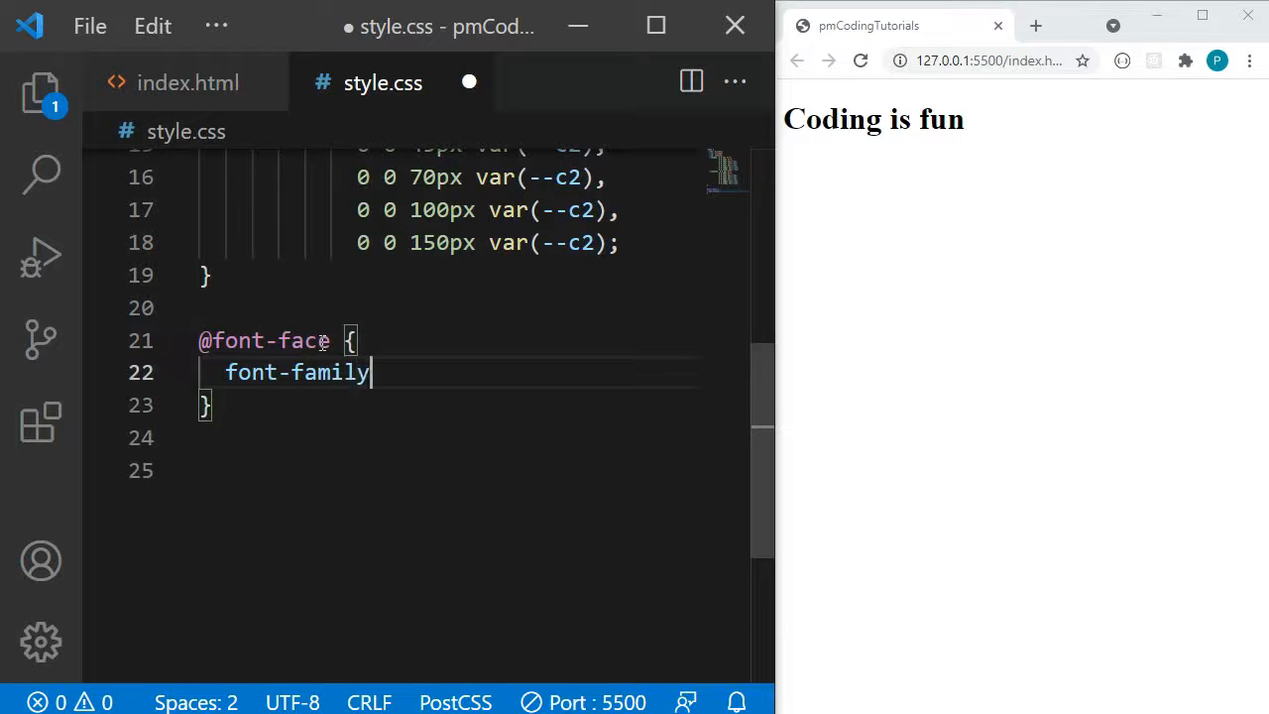
pyautogui.write(': movemen')
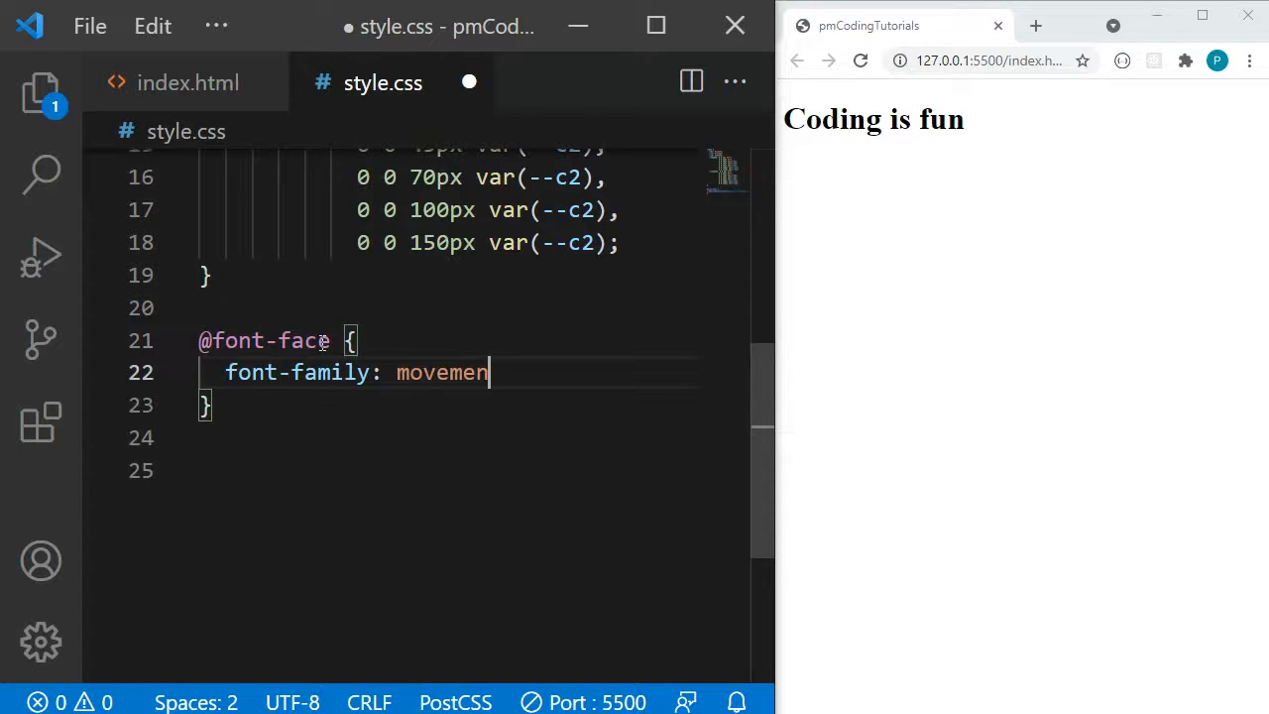
pyautogui.write('t;')
pyautogui.press('Return')
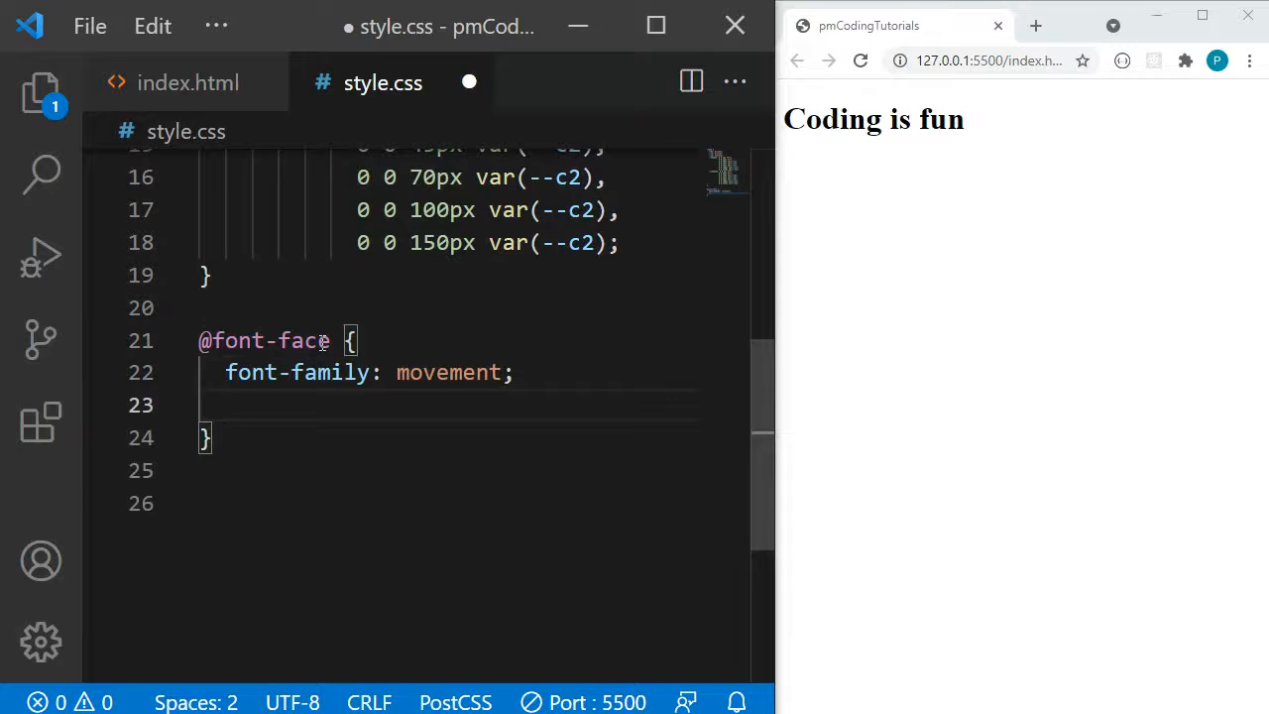
pyautogui.write('src: url(')
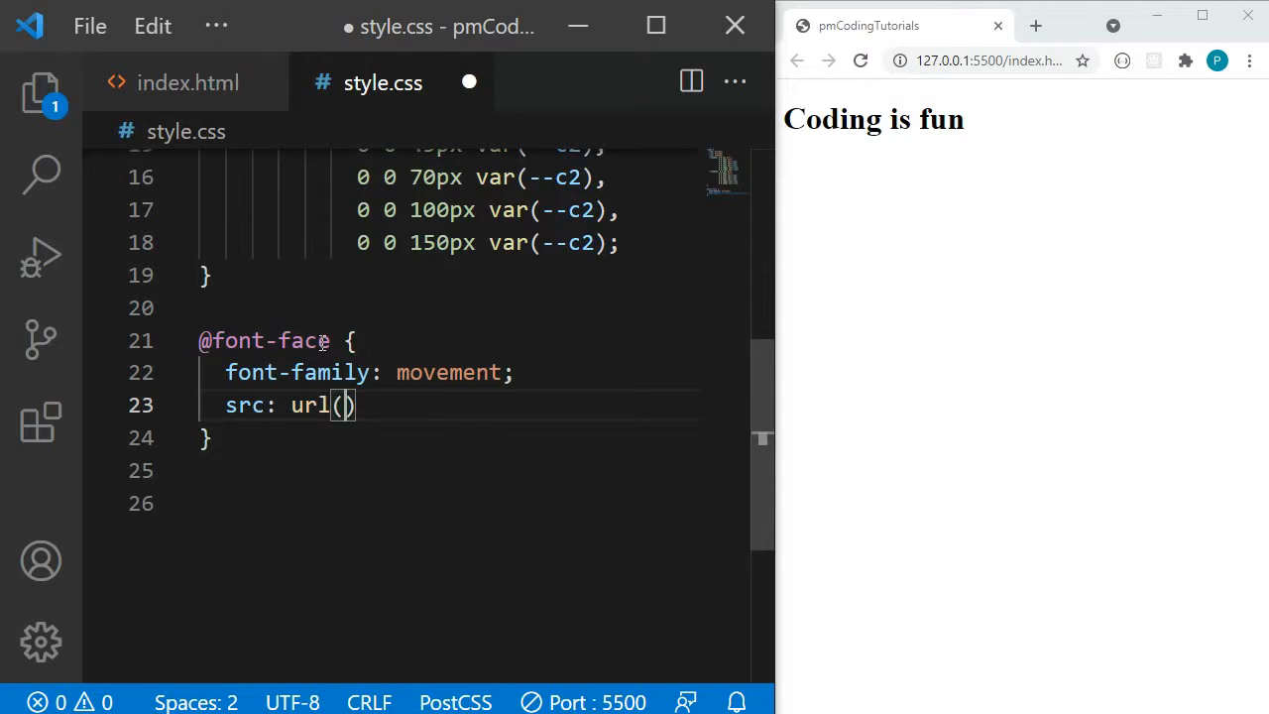
pyautogui.write("'fonts/")
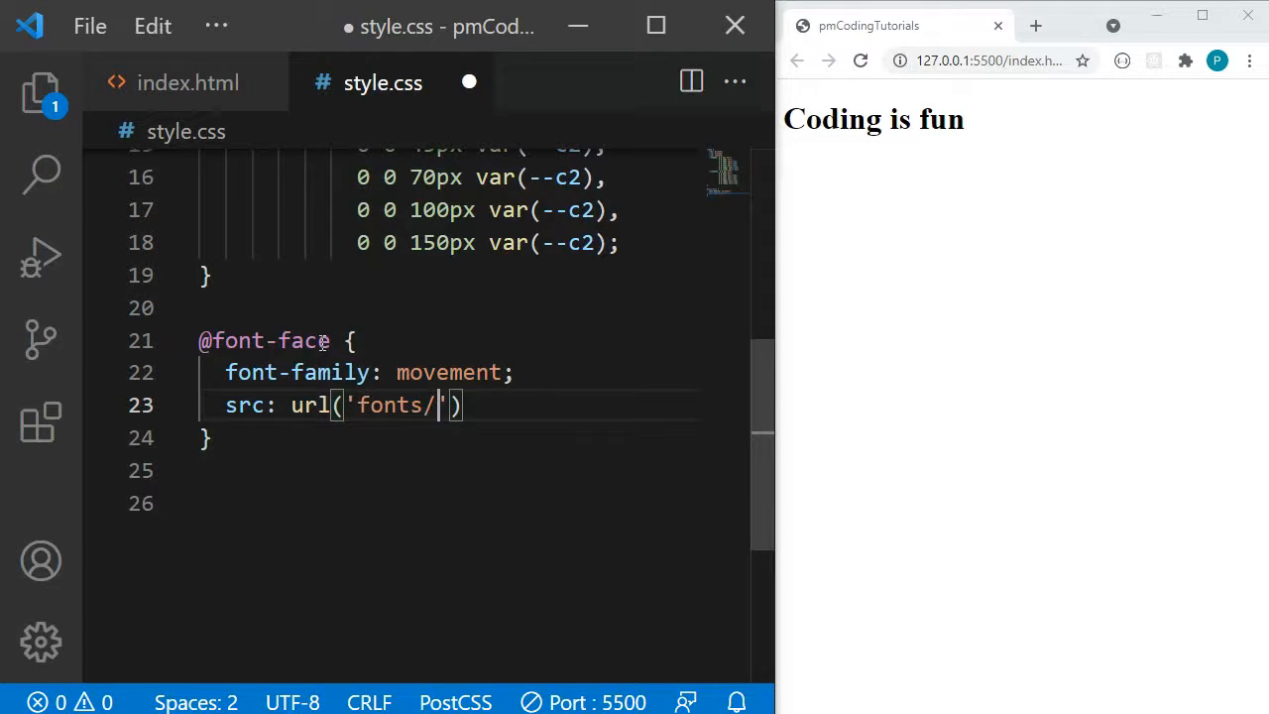
pyautogui.write('MovementV.')
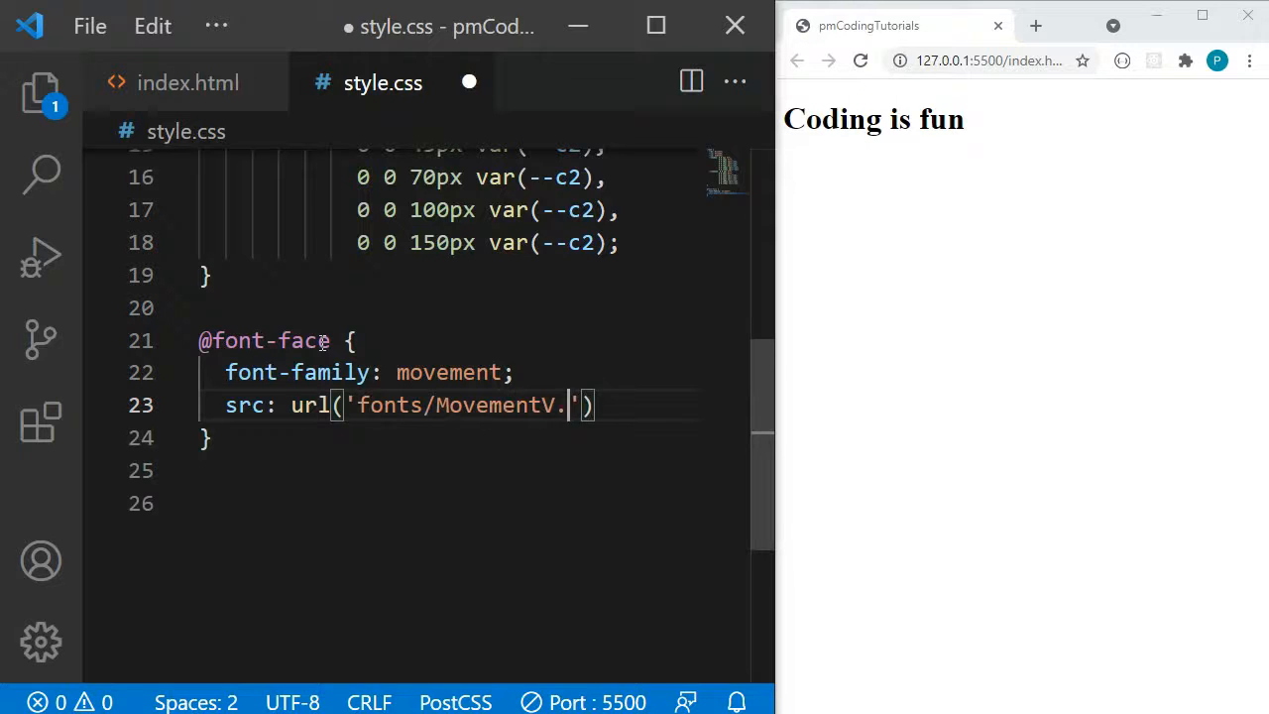
pyautogui.write('ttf')
pyautogui.click(650, 404)
pyautogui.write(';')
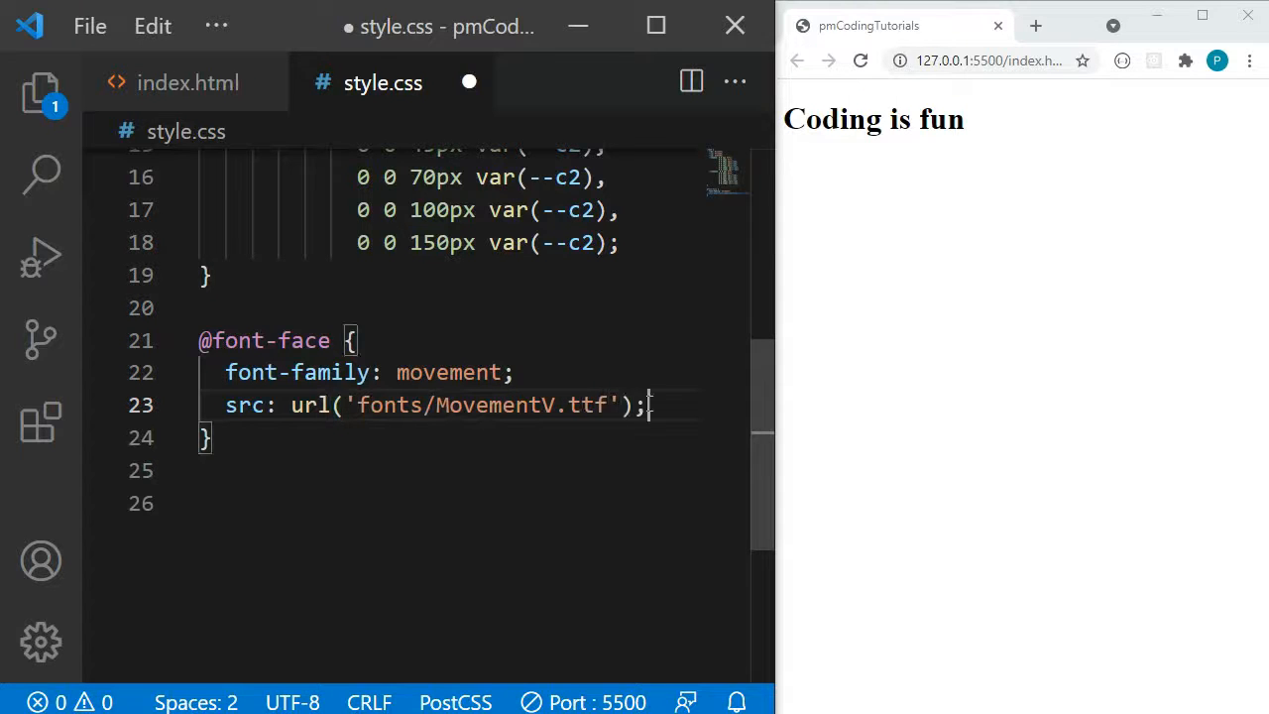
# Step: Apply font-family: movement to the body and save so the heading renders in it
pyautogui.click(281, 482)
pyautogui.press('Return')
pyautogui.write('body ')
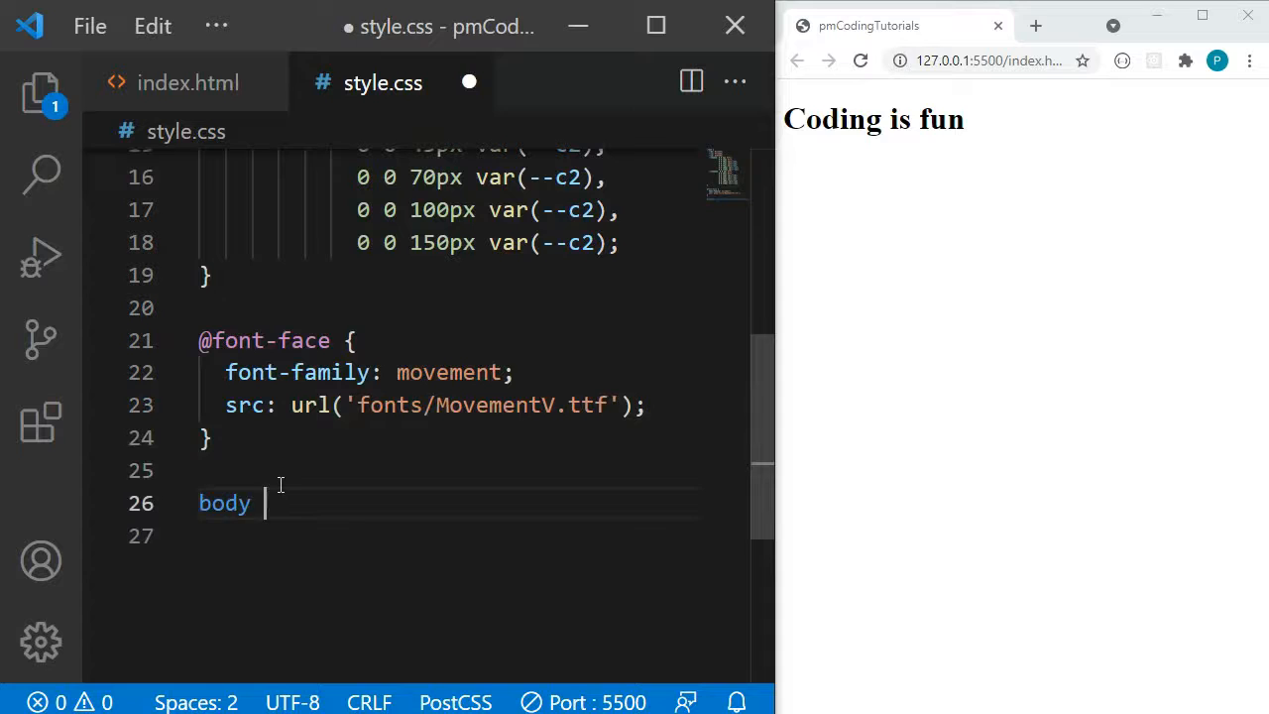
pyautogui.write('{')
pyautogui.press('Return')
pyautogui.write('font-family:')
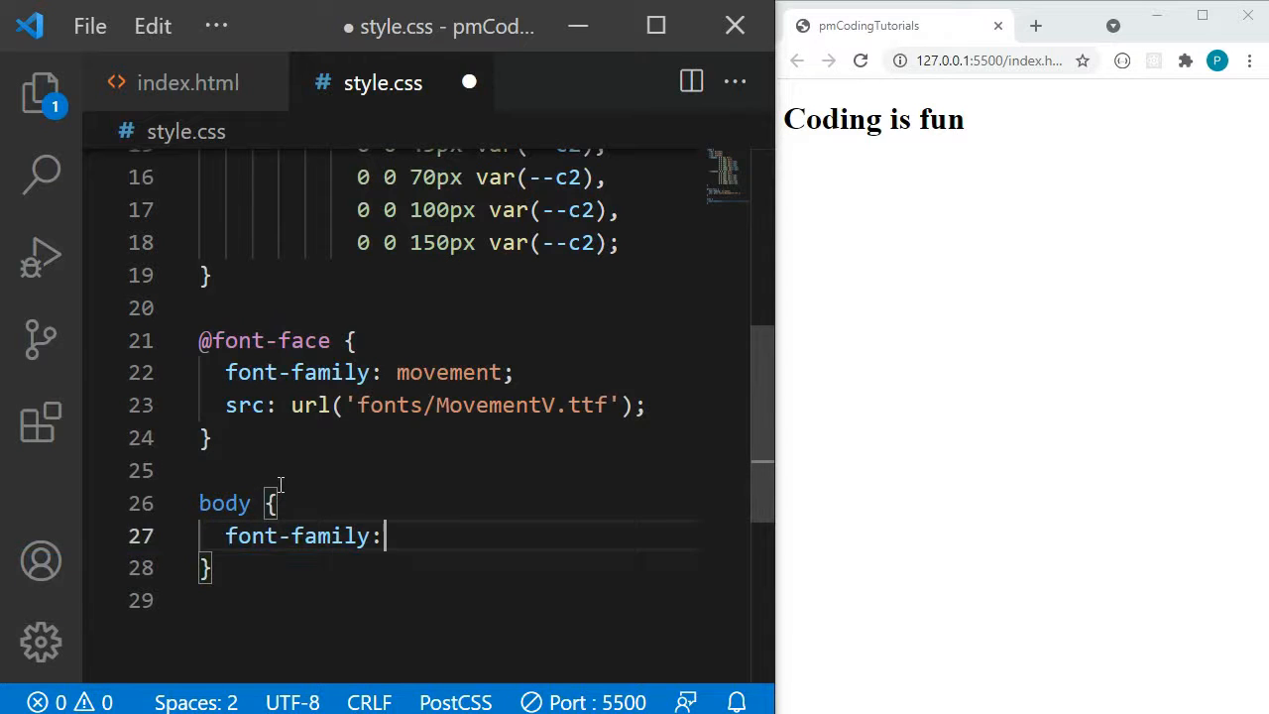
pyautogui.write(' movement;')
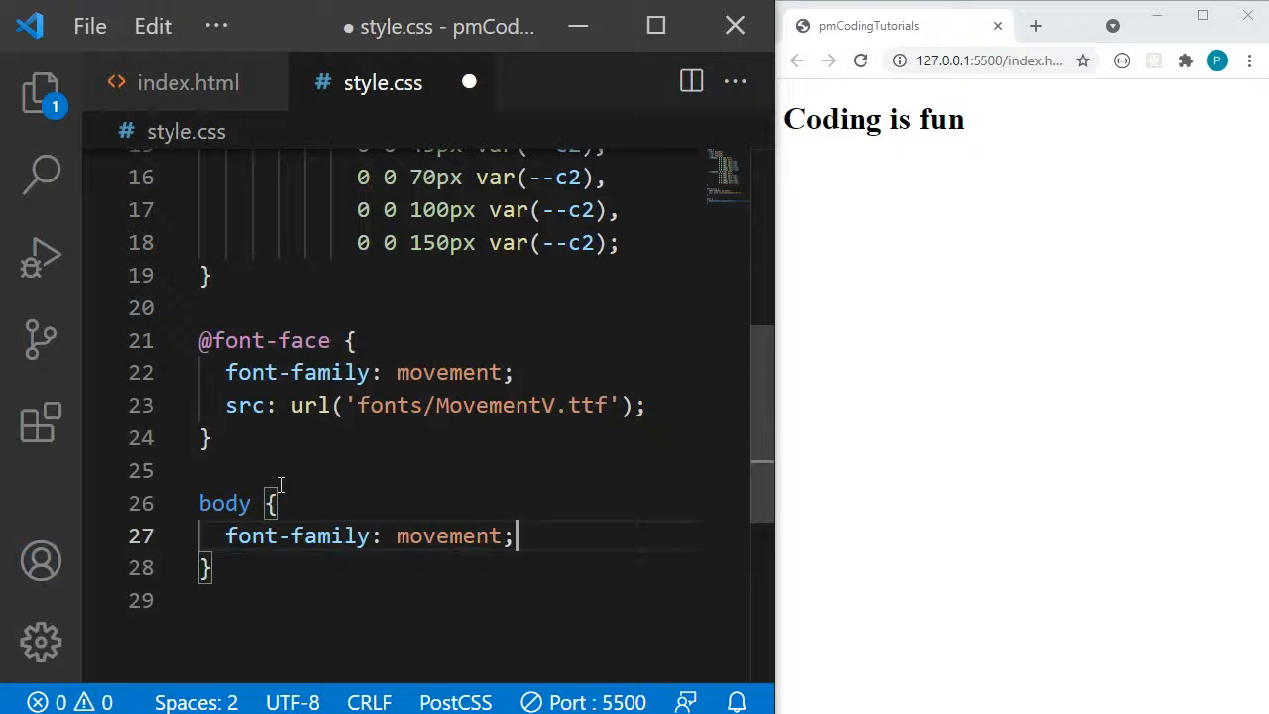
pyautogui.hotkey('ctrl', 's')
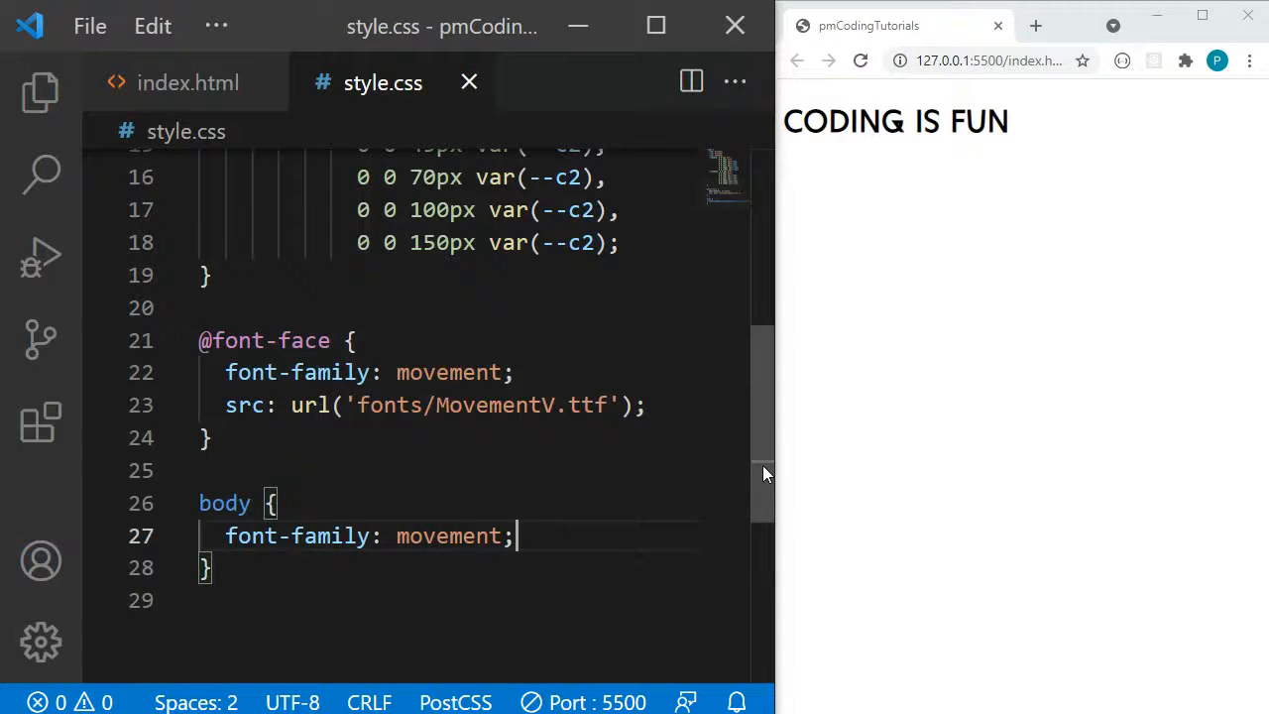
pyautogui.moveTo(762, 473); pyautogui.dragTo(762, 526)
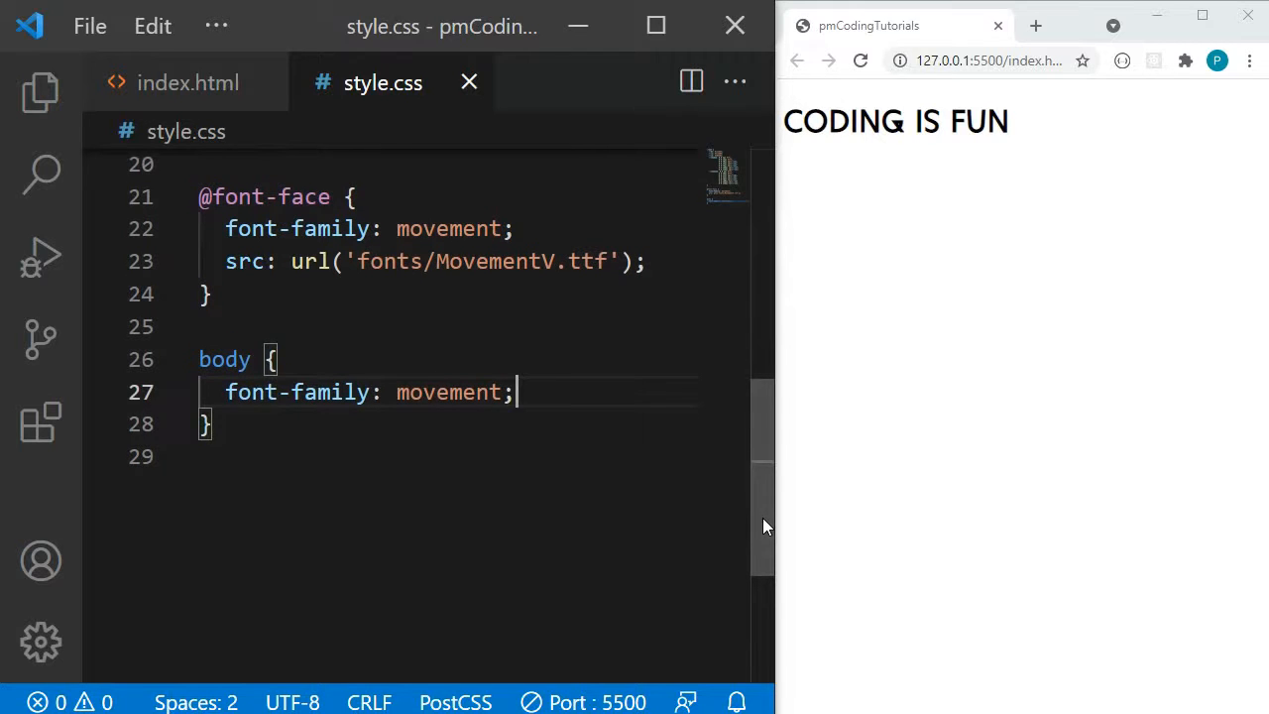
pyautogui.press('Return')
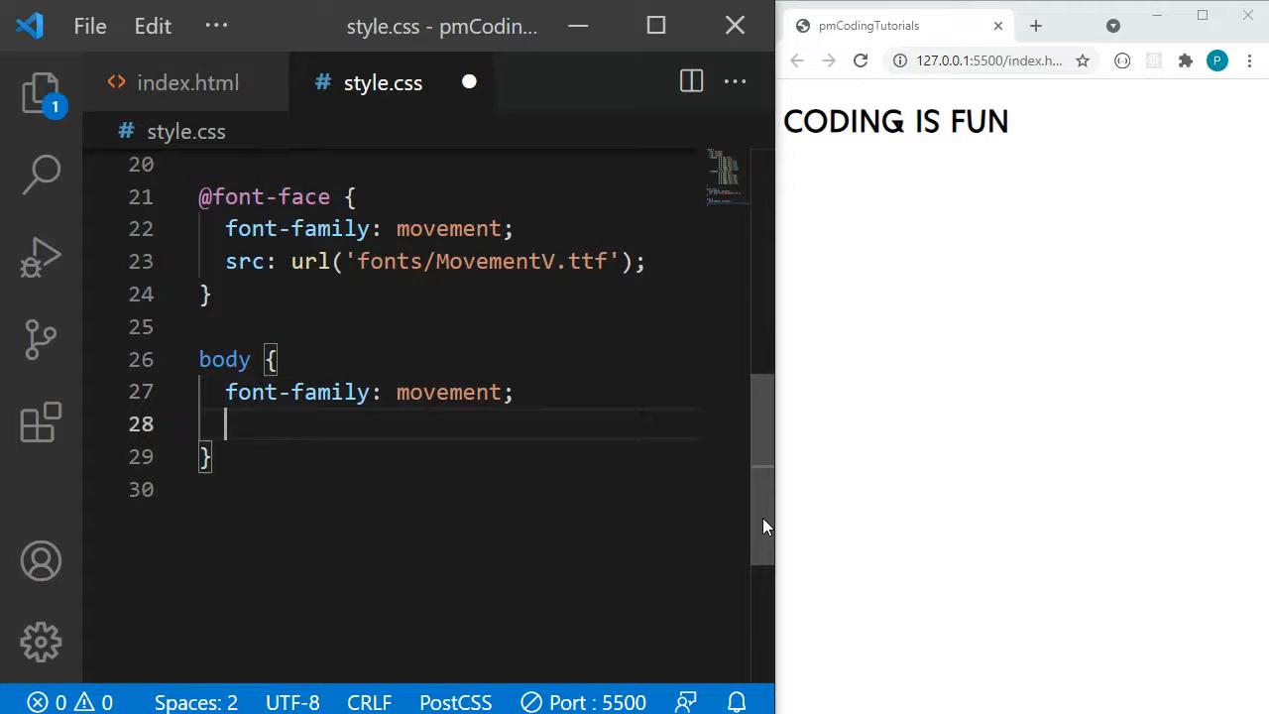
pyautogui.write('hei')
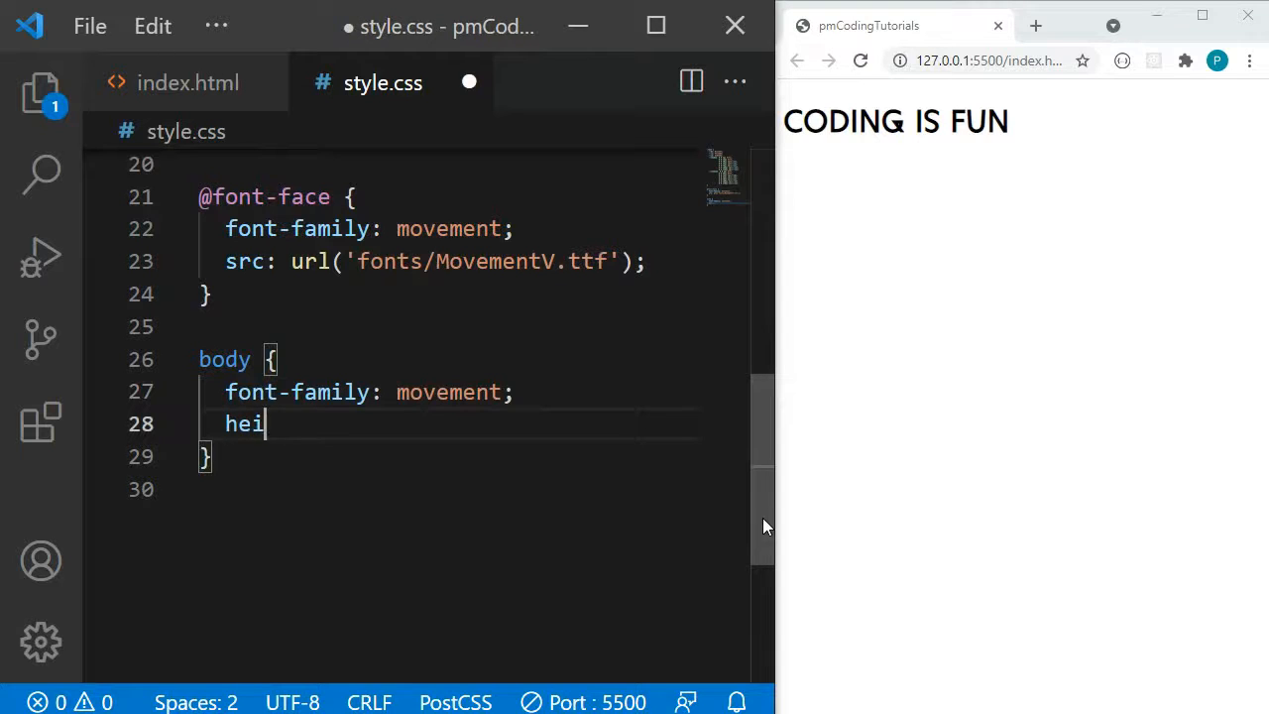
pyautogui.write('ght: 100')
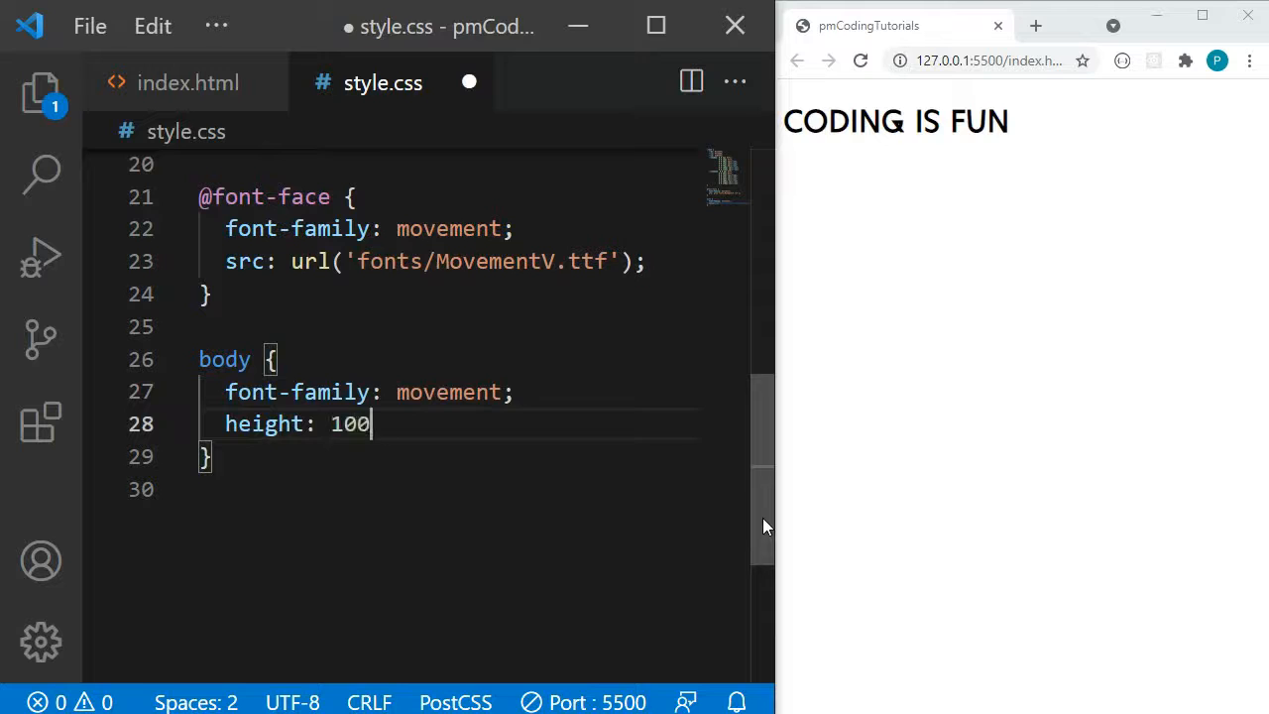
pyautogui.write('vh;')
# Step: Give body height 100vh, flex centring, overflow hidden and background var(--bl), then save
pyautogui.press('Return')
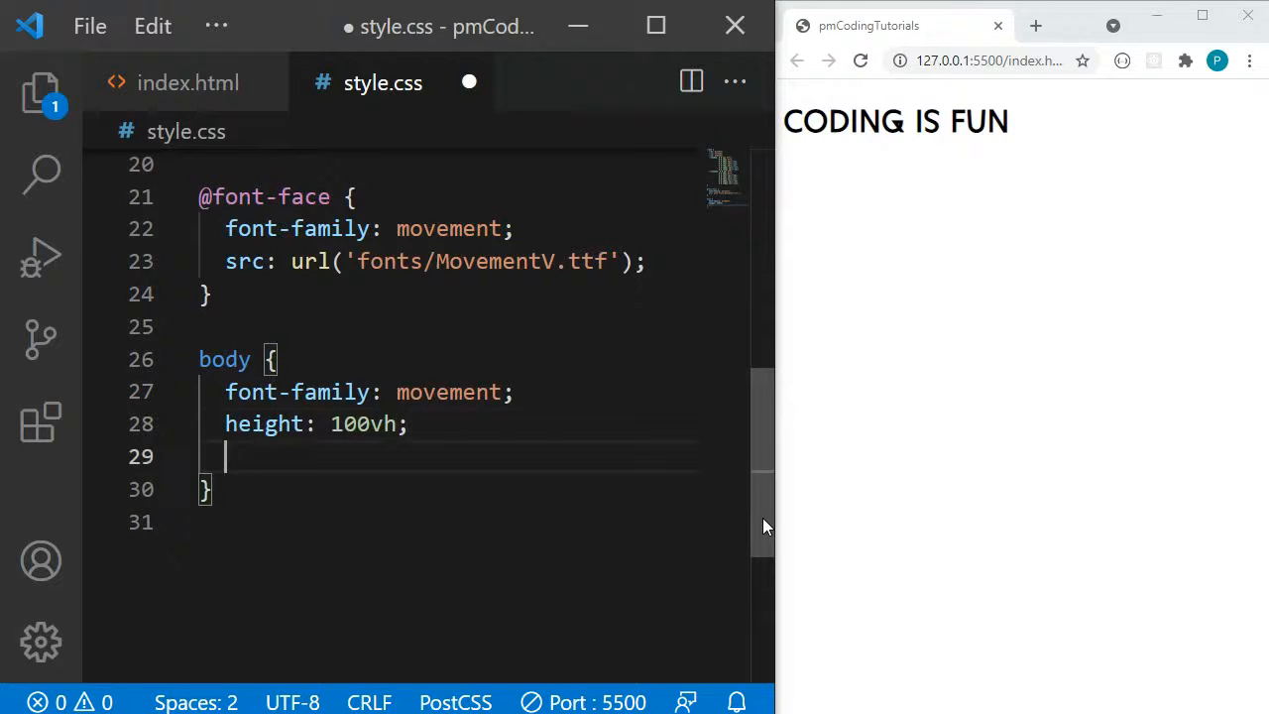
pyautogui.write('display: ')
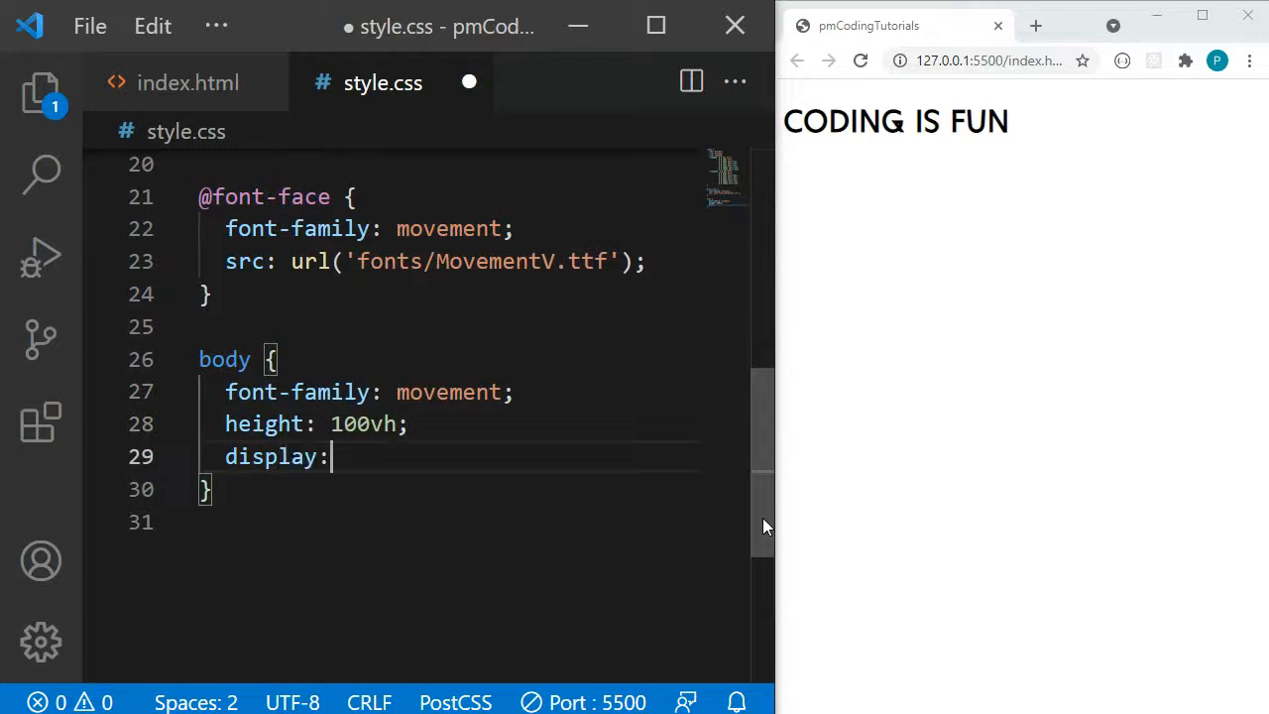
pyautogui.write('flex;')
pyautogui.press('Return')
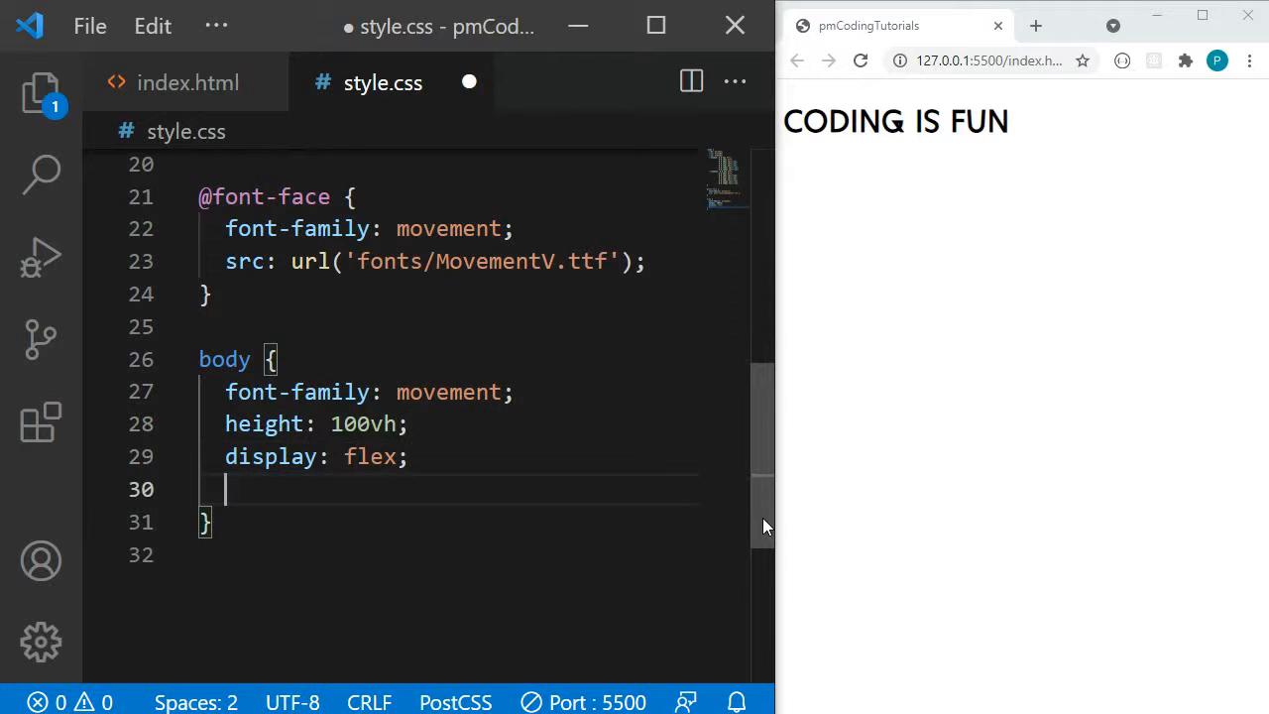
pyautogui.write('justify-content: ')
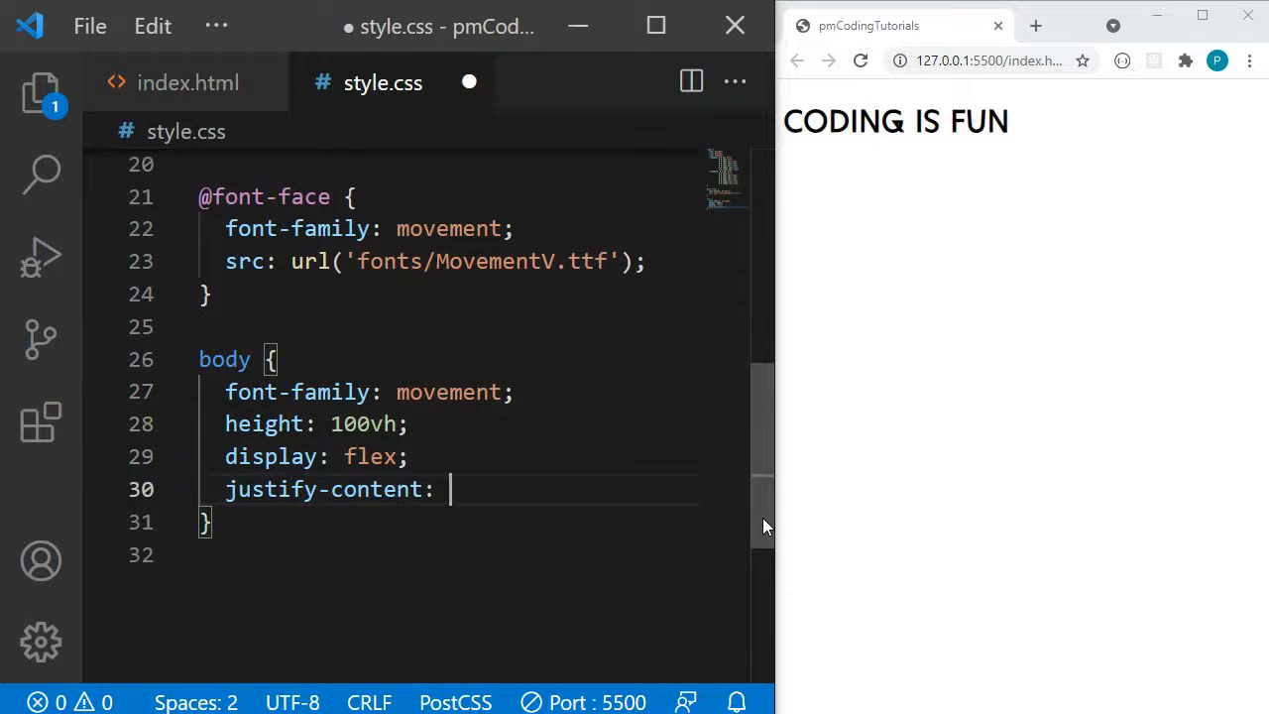
pyautogui.write('center;')
pyautogui.press('Return')
pyautogui.write('align-item')
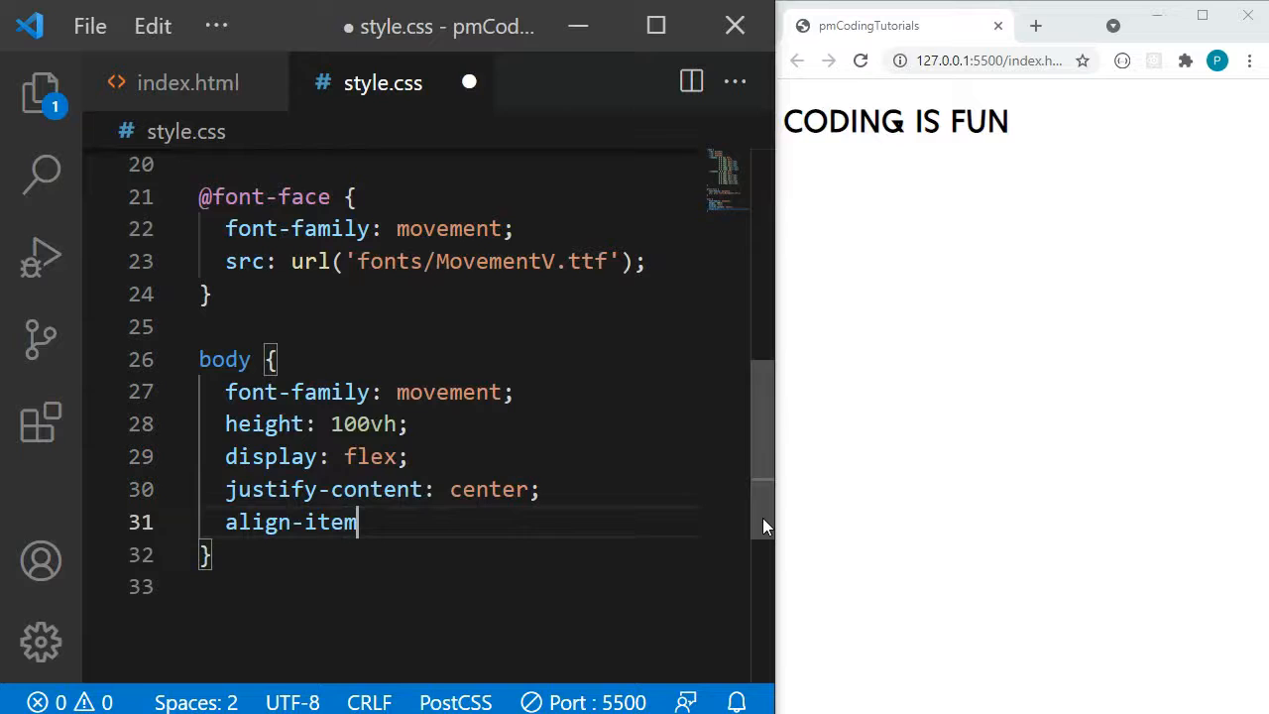
pyautogui.write('s: center;')
pyautogui.press('Return')
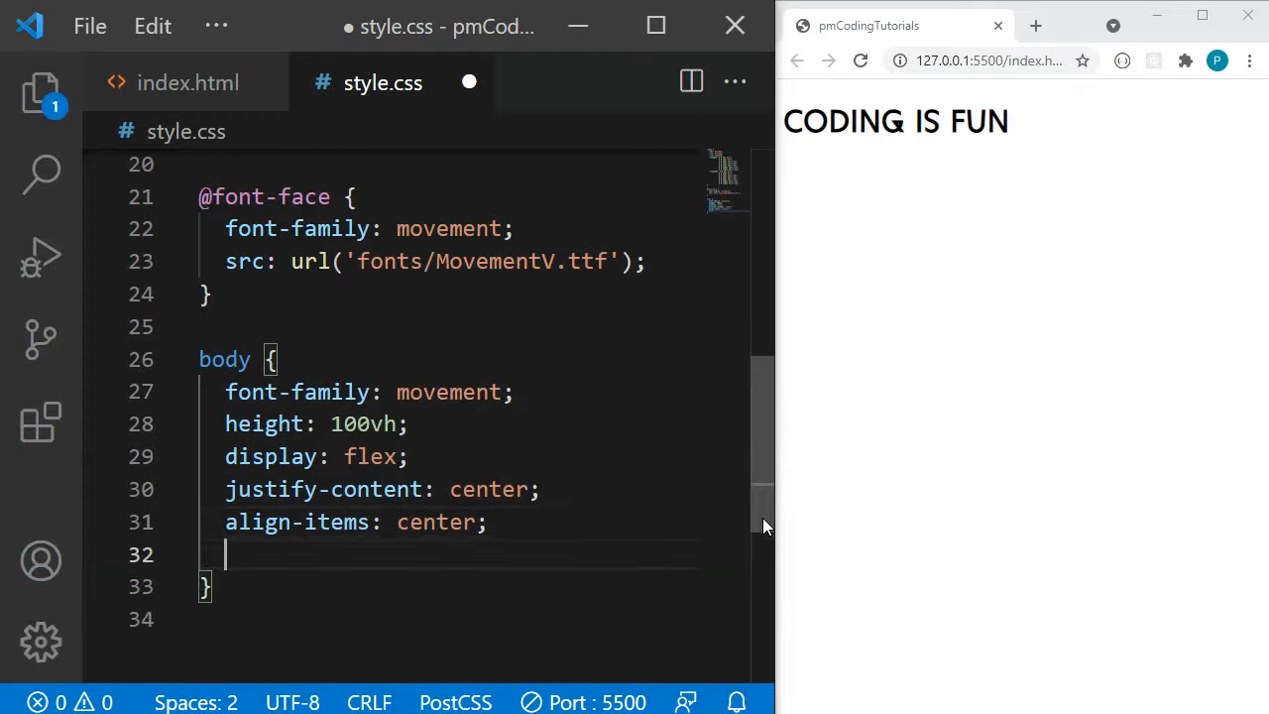
pyautogui.write('overflow: hidden;')
pyautogui.press('Return')
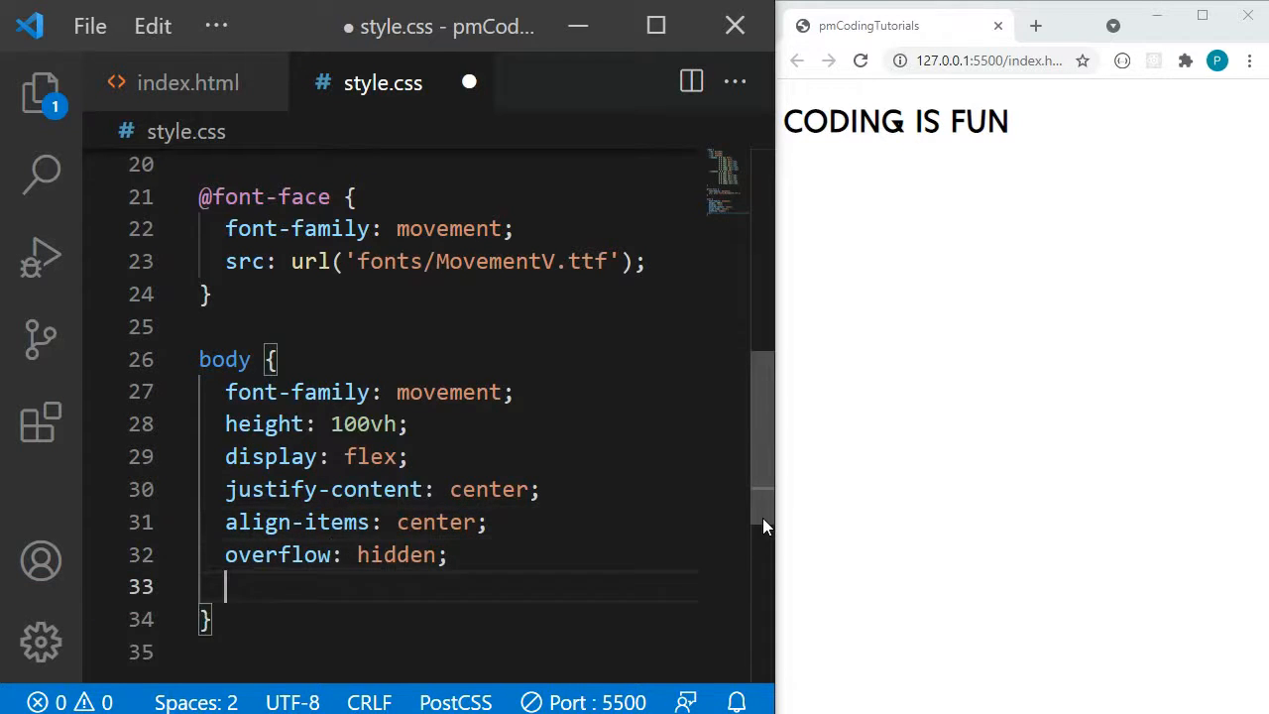
pyautogui.write('background-color: var')
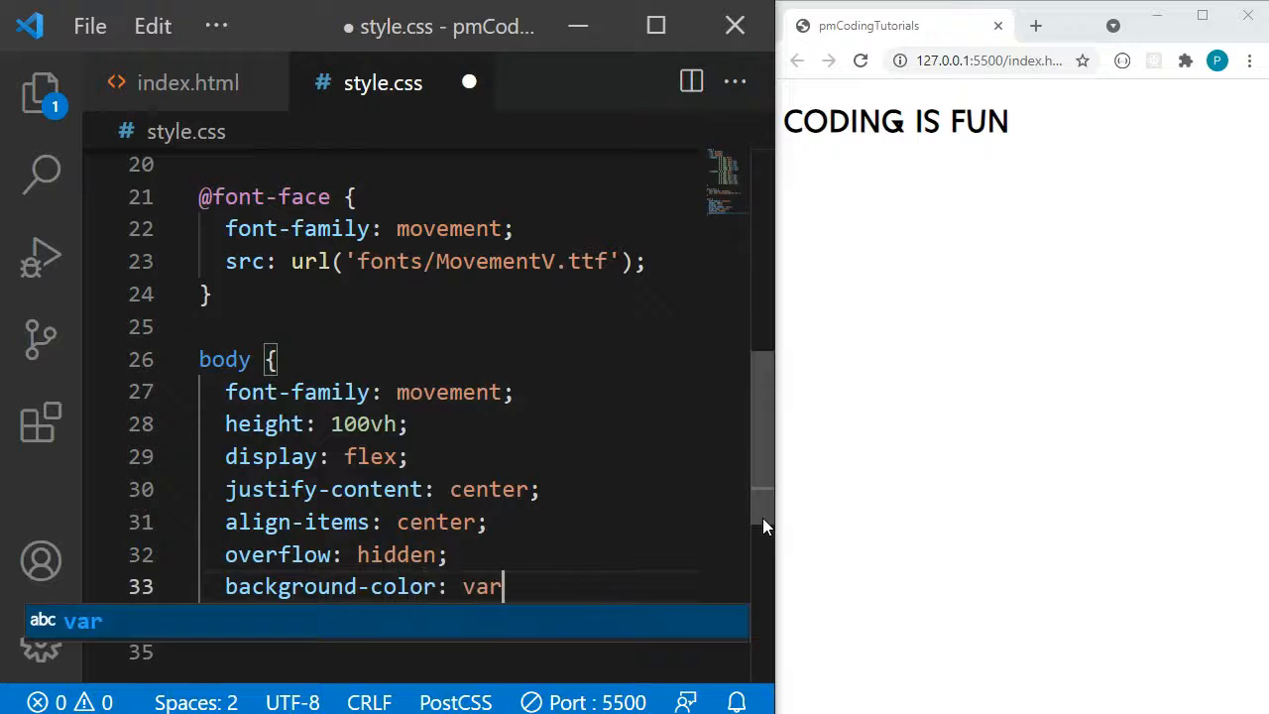
pyautogui.write('(--bl);')
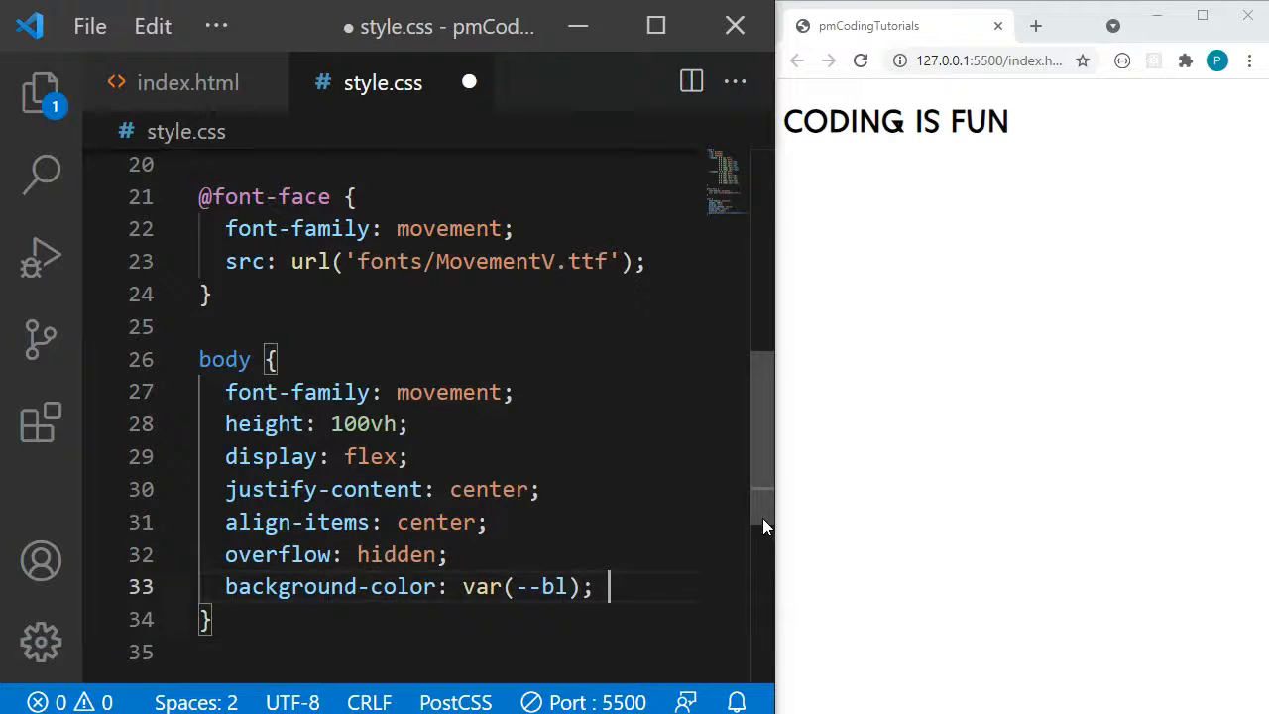
pyautogui.hotkey('ctrl', 's')
pyautogui.scroll(-2, 757, 510)
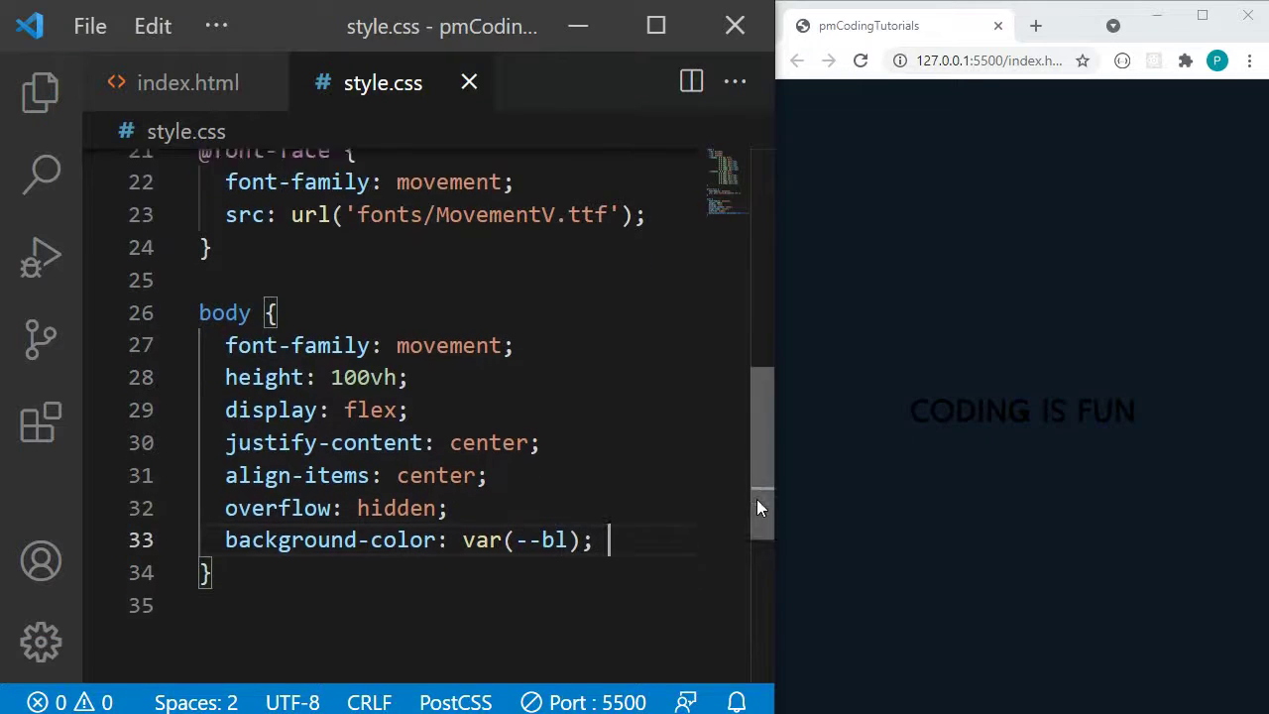
# Step: Add an h1 rule with white colour and save so the heading turns white
pyautogui.click(555, 556)
pyautogui.press('Return')
pyautogui.write('h1 {')
pyautogui.press('Return')
pyautogui.write('c')
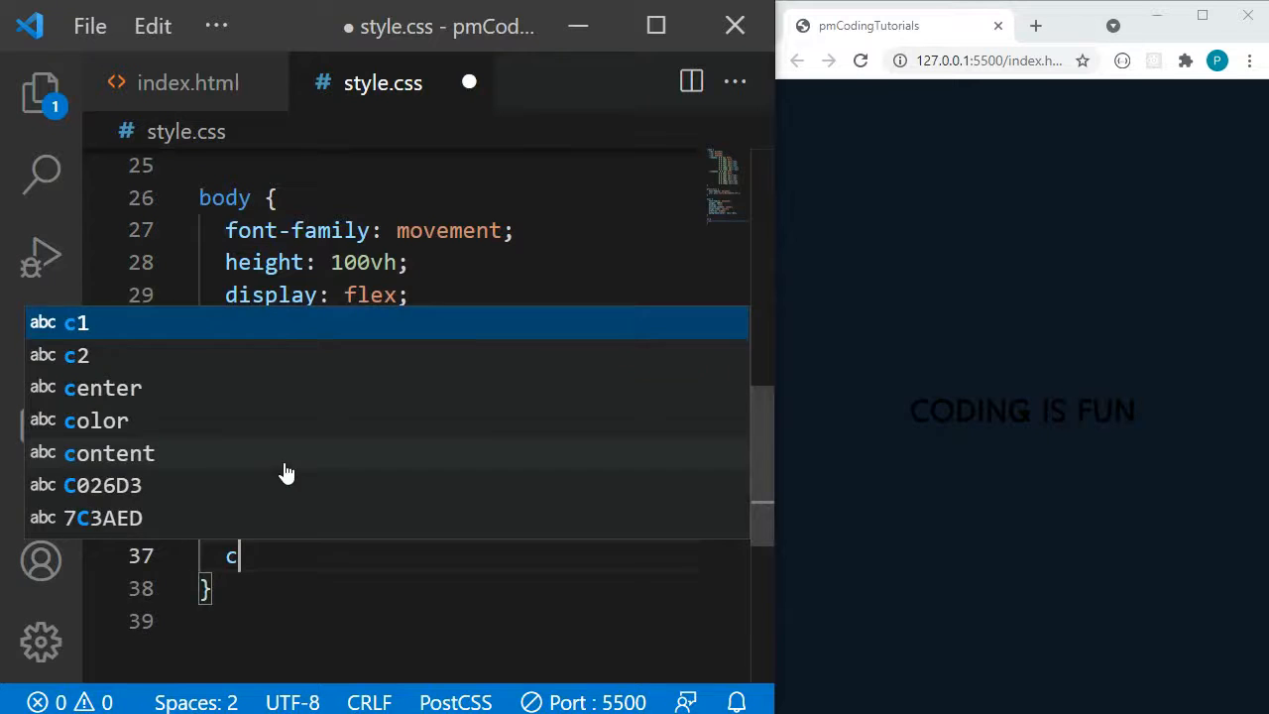
pyautogui.write('olor: #fff')
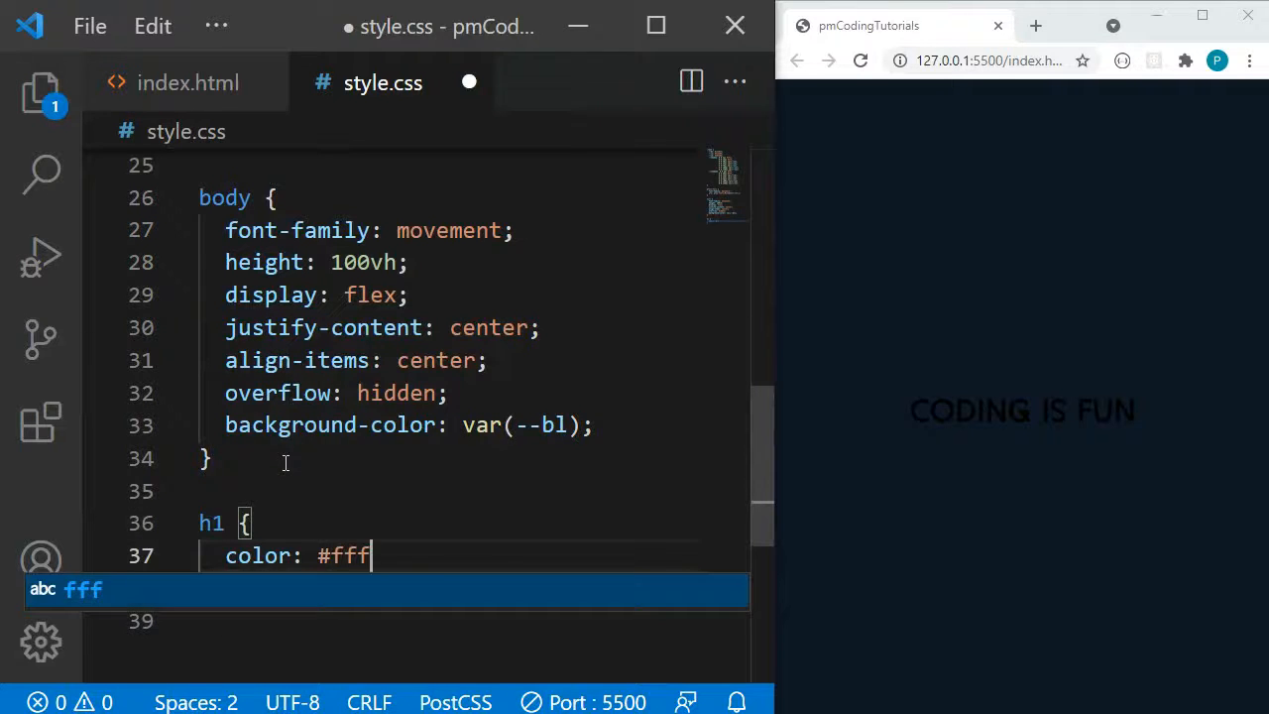
pyautogui.write(';')
pyautogui.hotkey('ctrl', 's')
# Step: Set h1 font-size calc(1.5rem + 5vw) and letter-spacing 5px, saved to the preview
pyautogui.press('Return')
pyautogui.write('f')
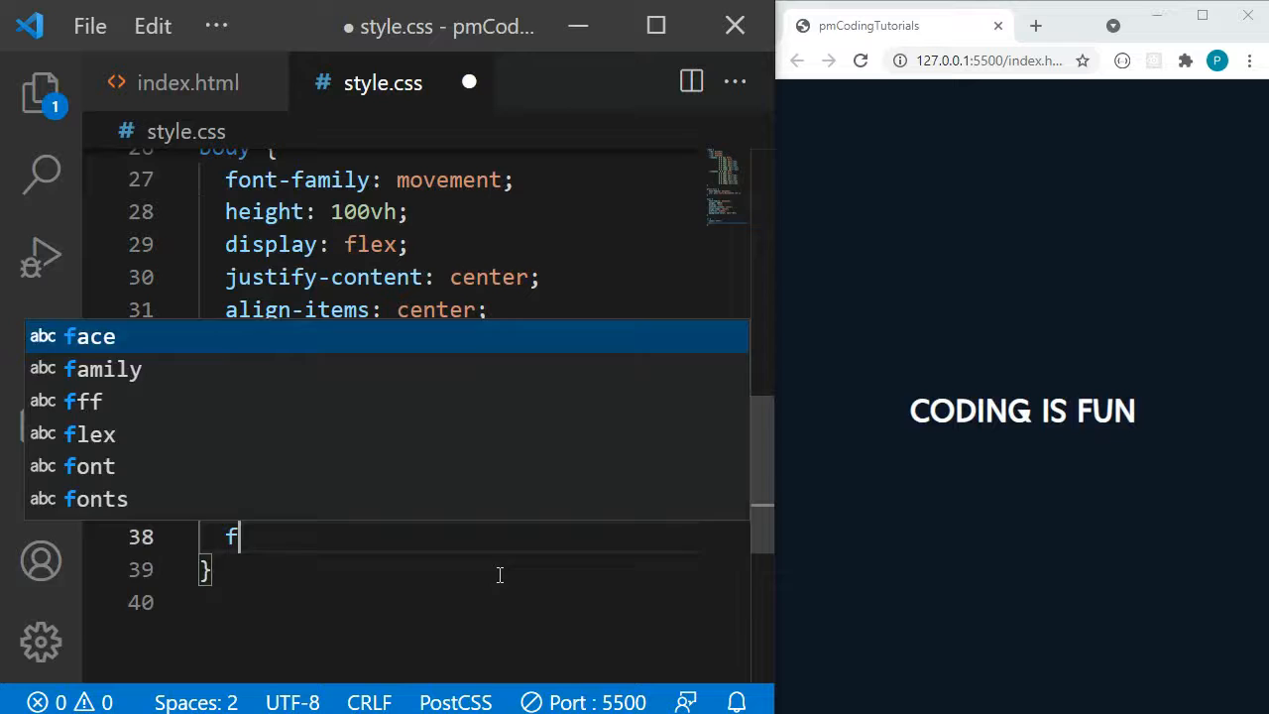
pyautogui.write('ont-size: ')
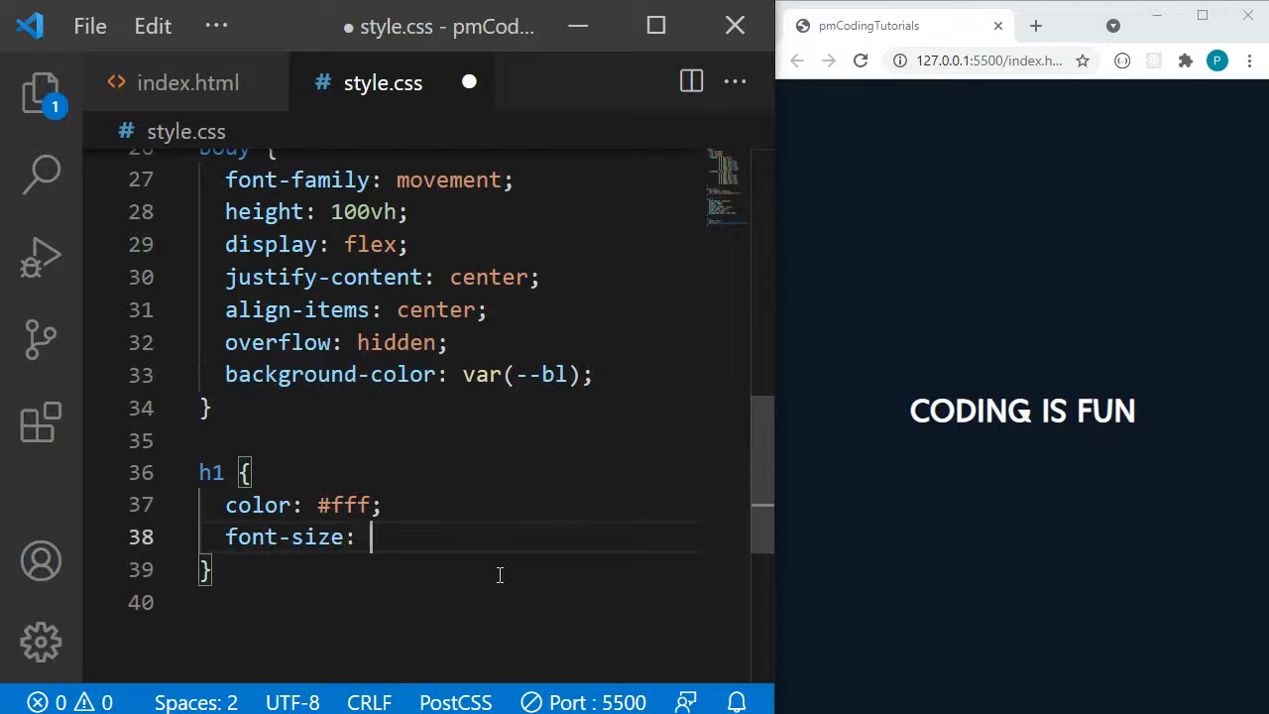
pyautogui.write('calc(1.5r')
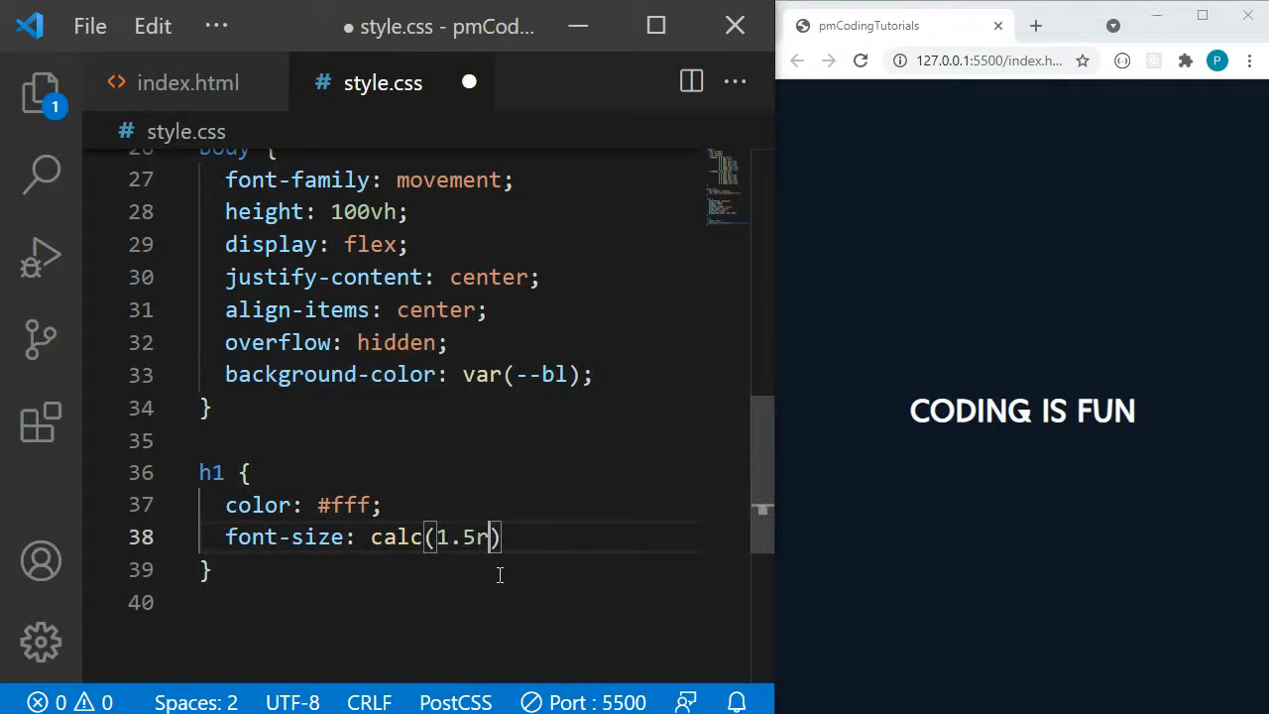
pyautogui.write('em + ')
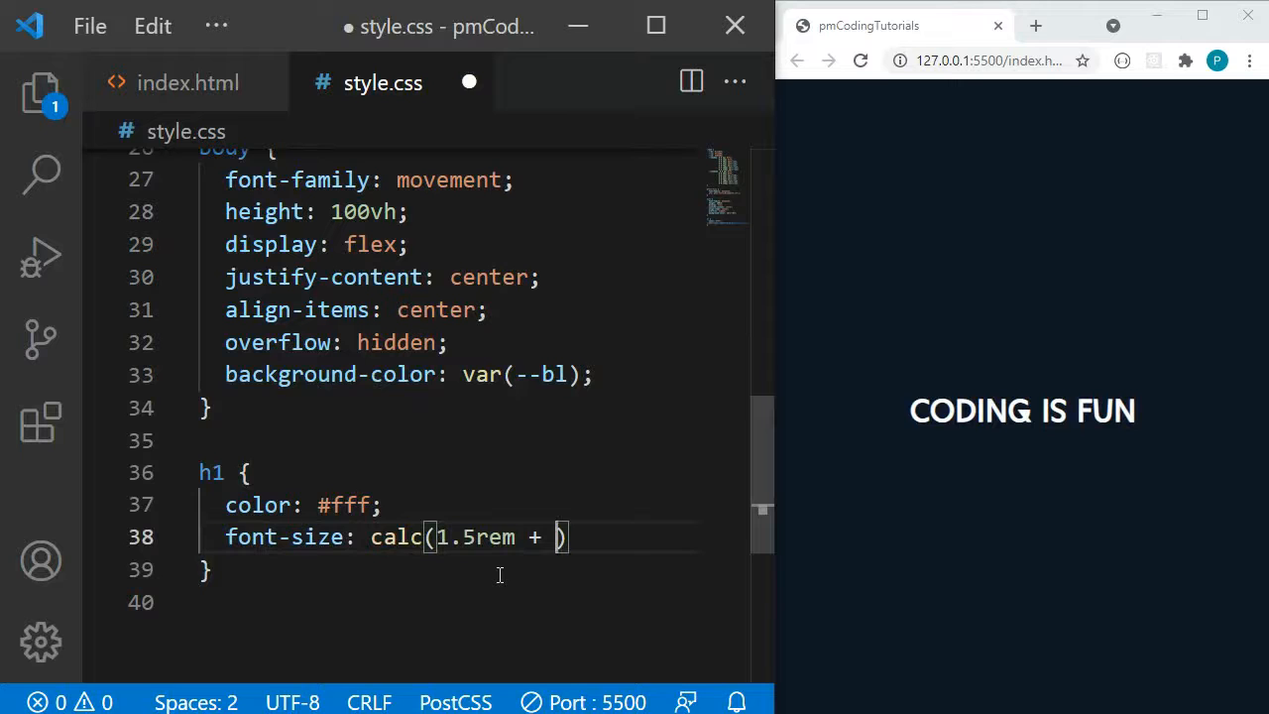
pyautogui.write('5vw')
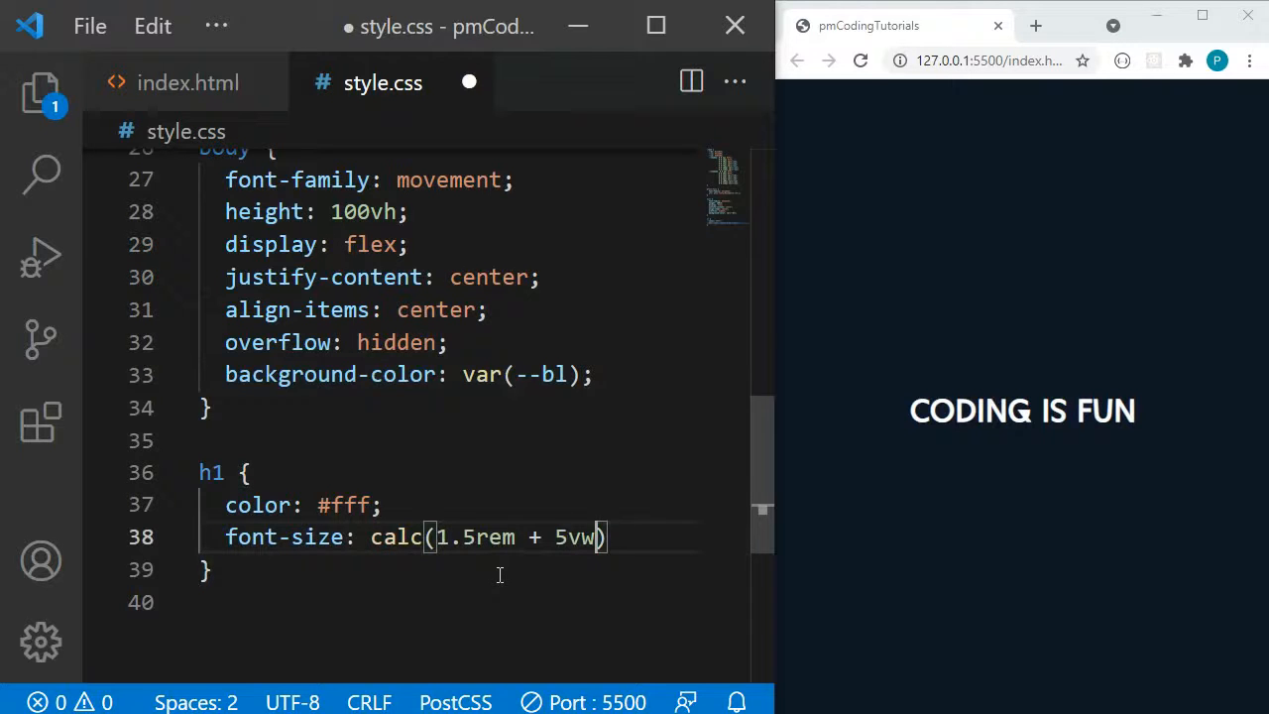
pyautogui.write(');')
pyautogui.press('Return')
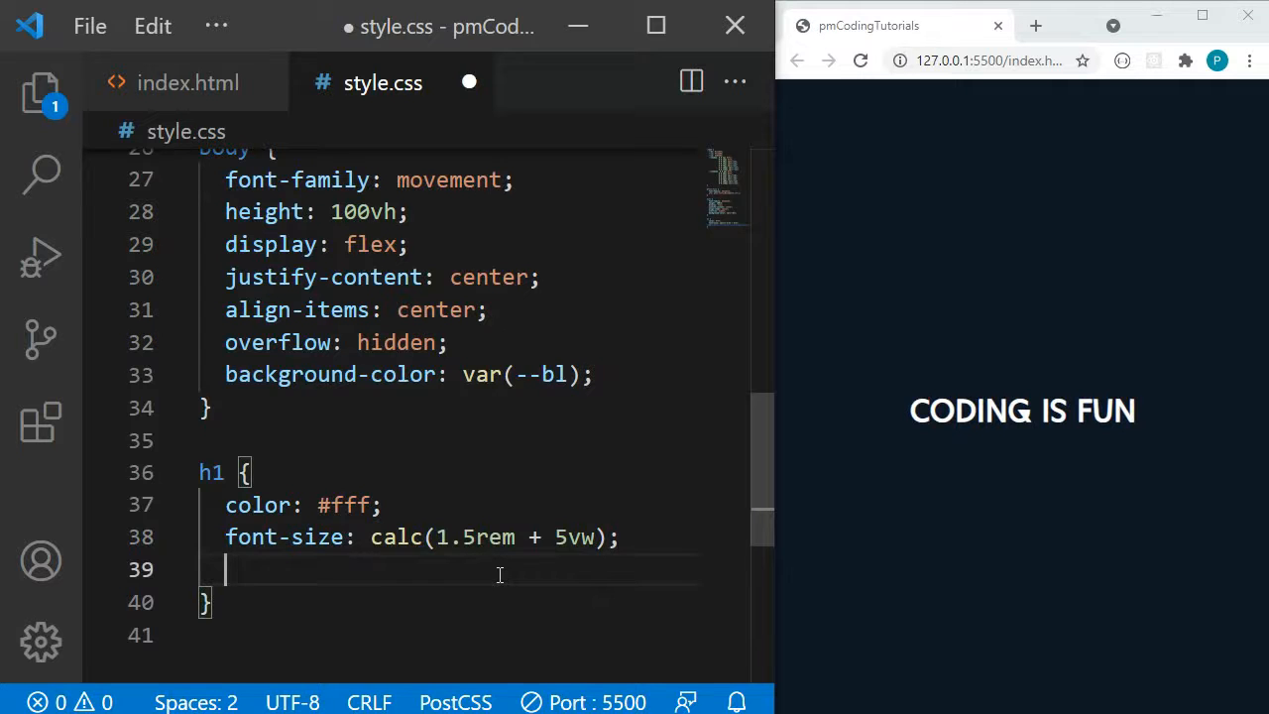
pyautogui.write('letter-spaci')
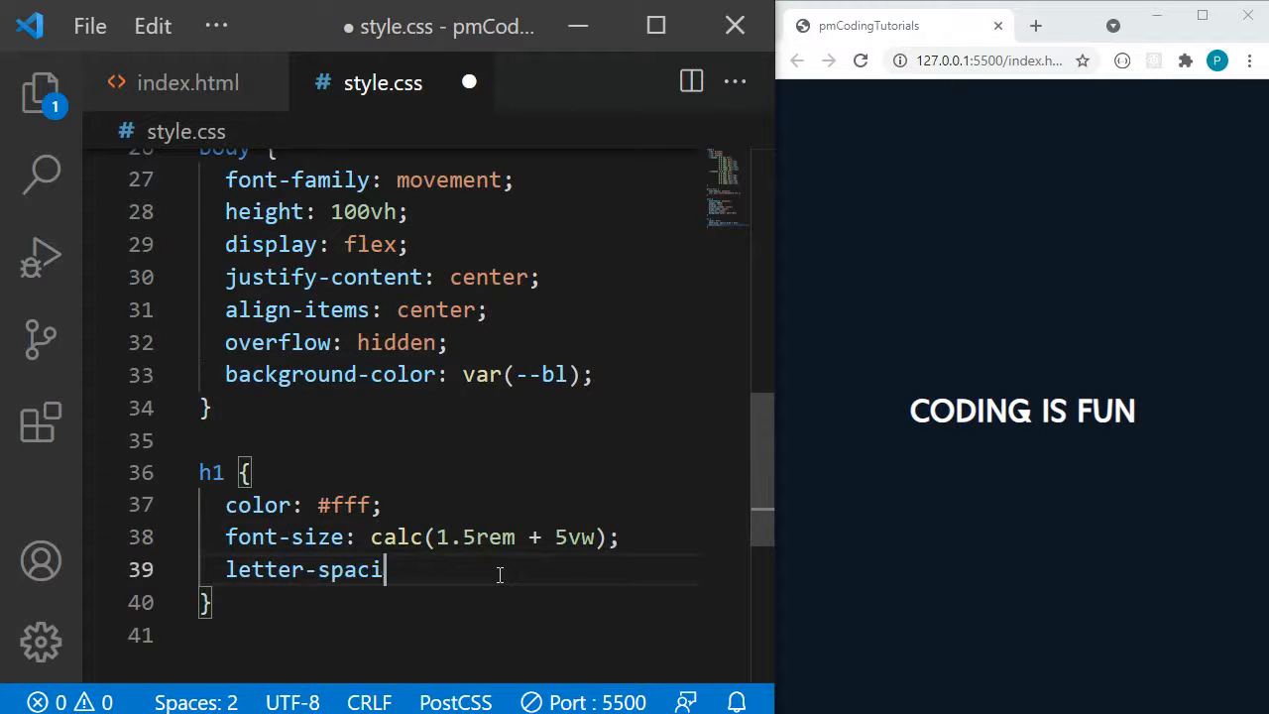
pyautogui.write('ng: 5px;')
pyautogui.hotkey('ctrl', 's')
pyautogui.moveTo(758, 457); pyautogui.dragTo(760, 505)
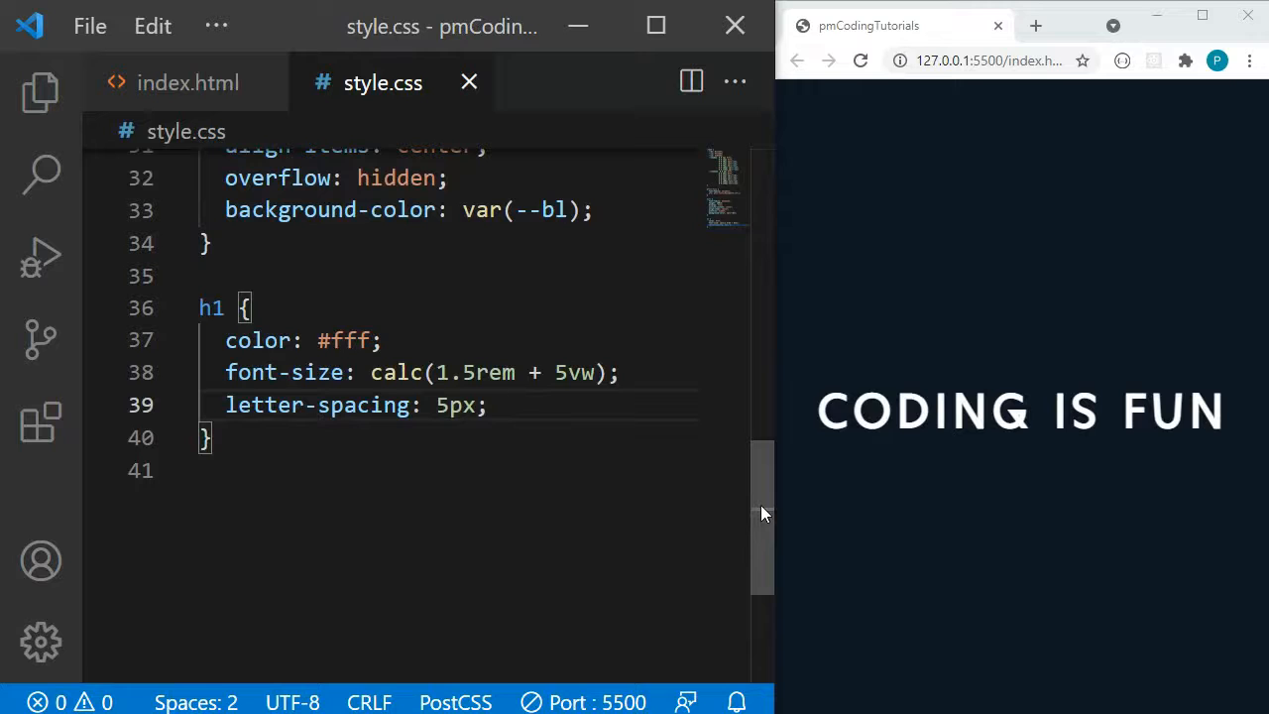
pyautogui.click(383, 465)
pyautogui.press('Return')
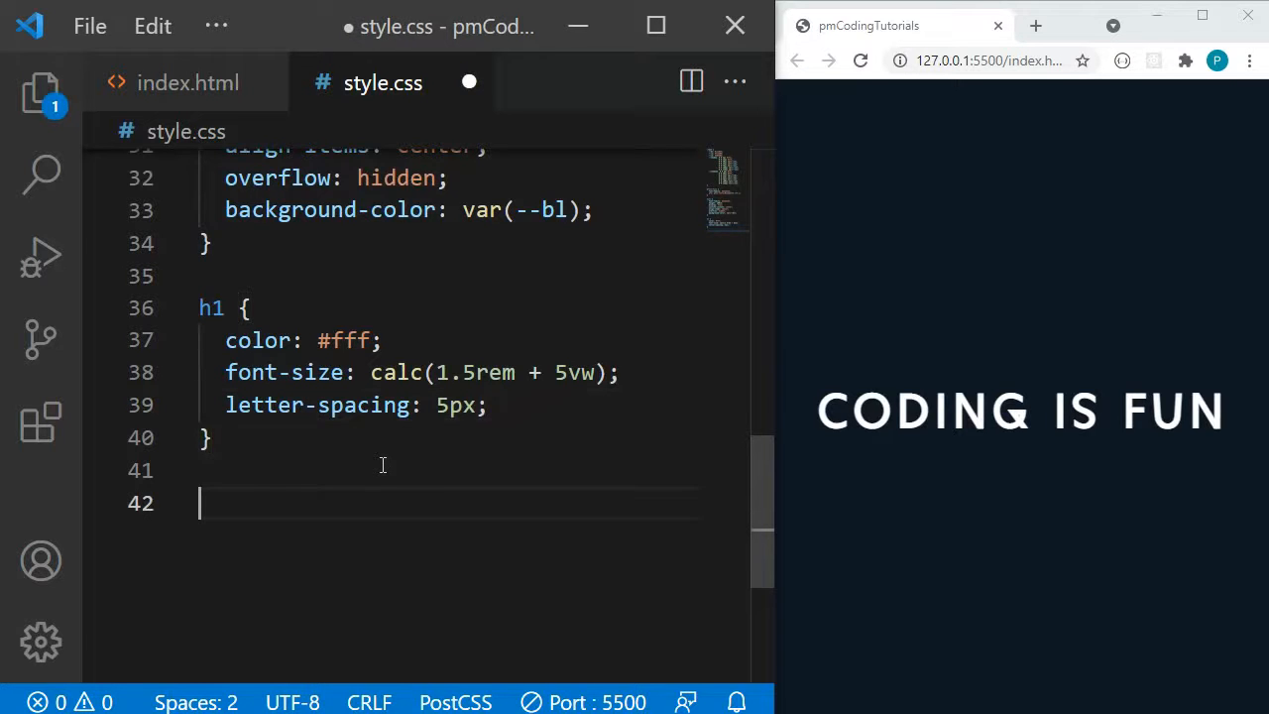
pyautogui.write('@keyframes ')
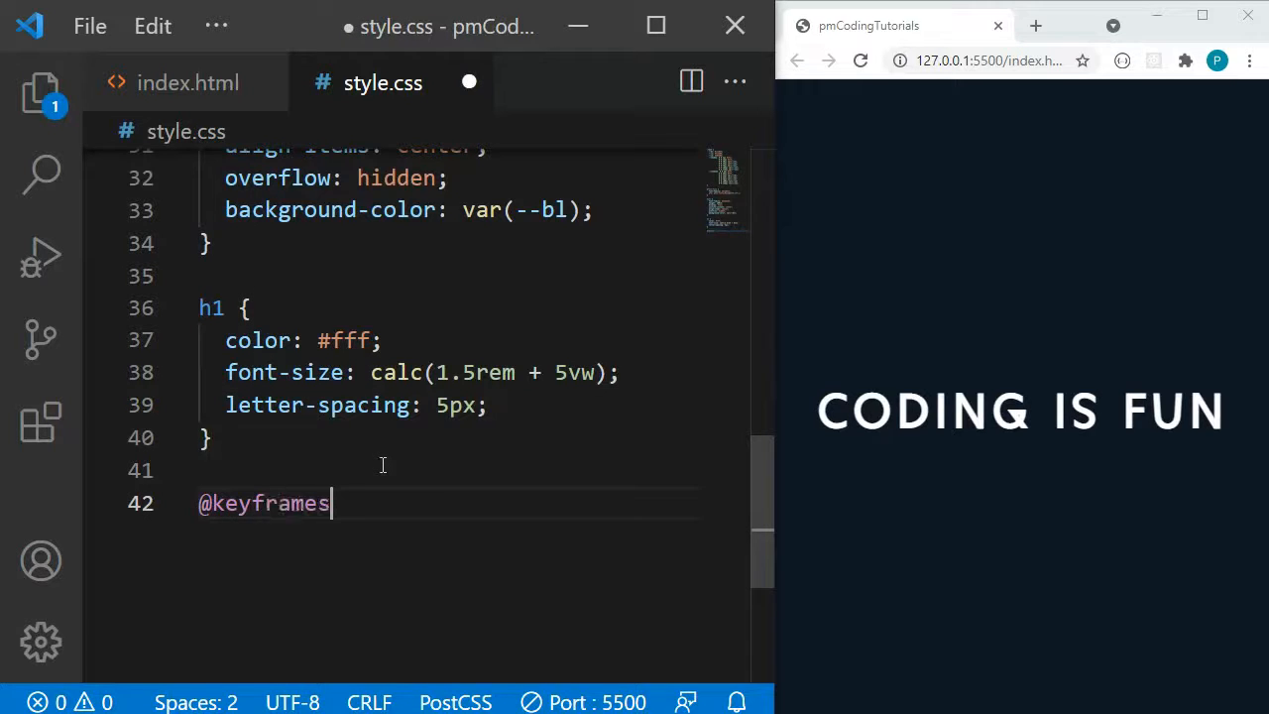
pyautogui.write('change')
pyautogui.write(' {')
pyautogui.press('Return')
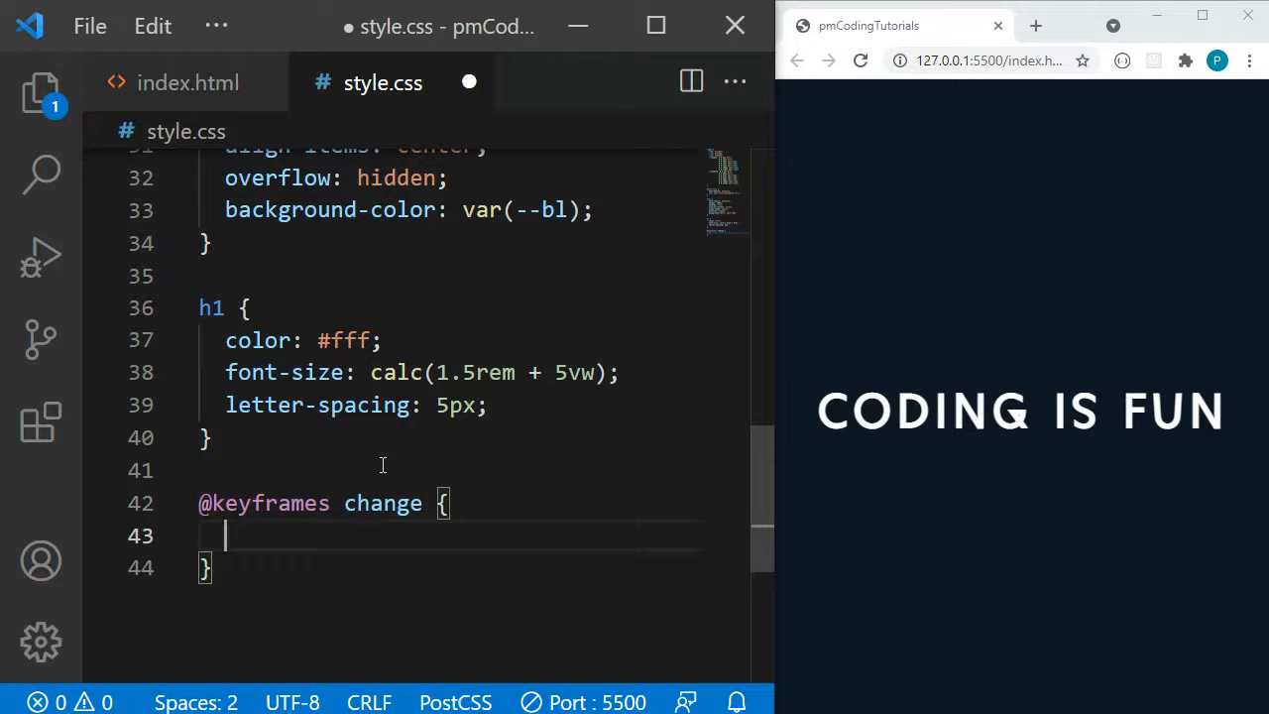
pyautogui.write('0% {')
pyautogui.press('Return')
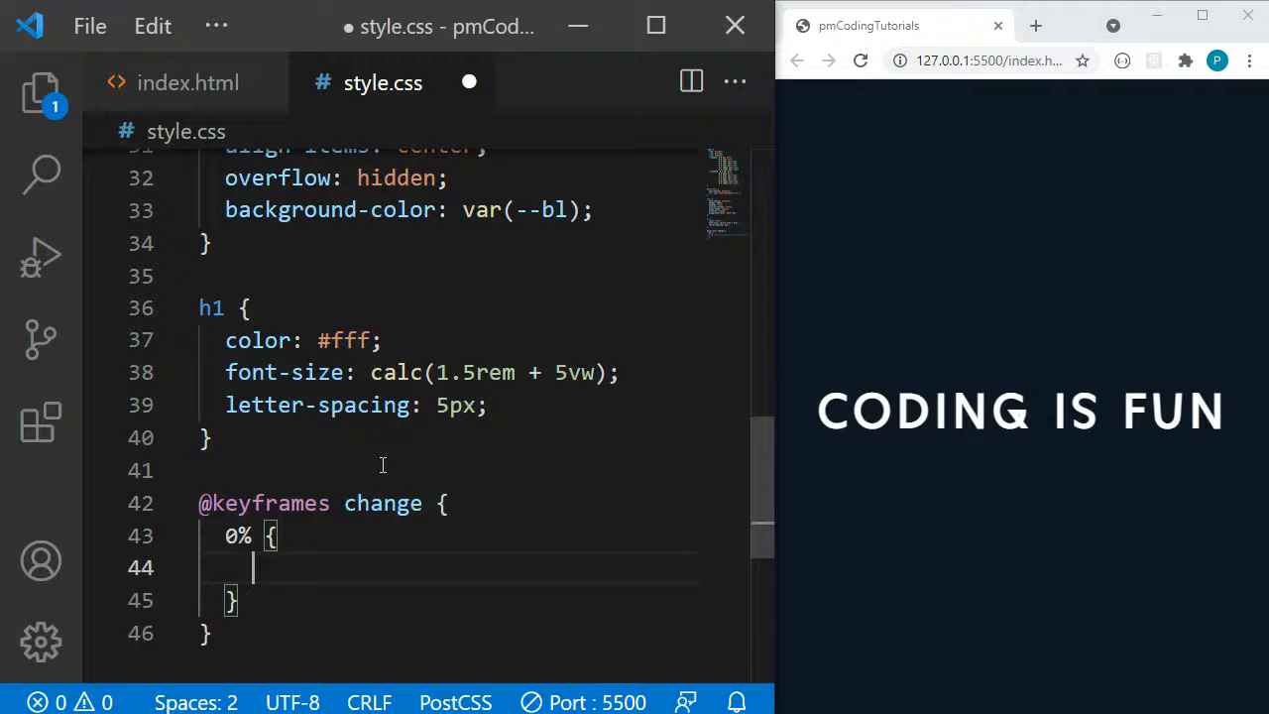
pyautogui.write('font-')
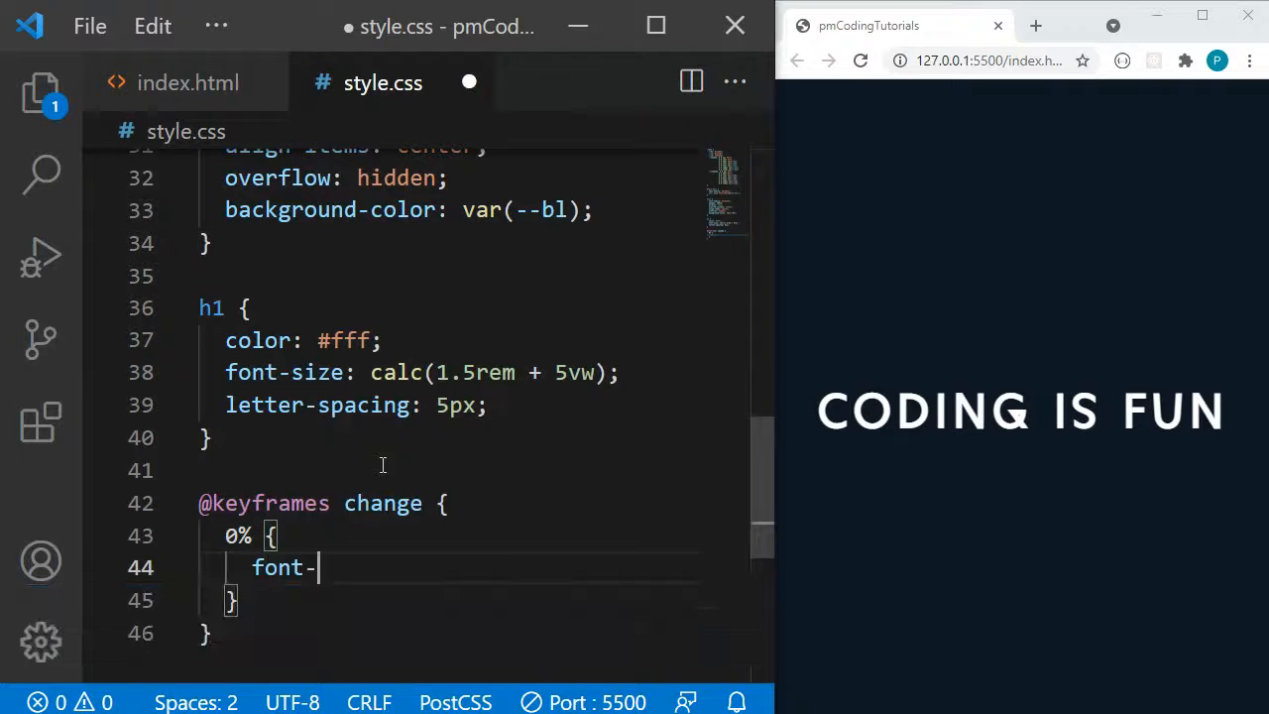
pyautogui.write('variation')
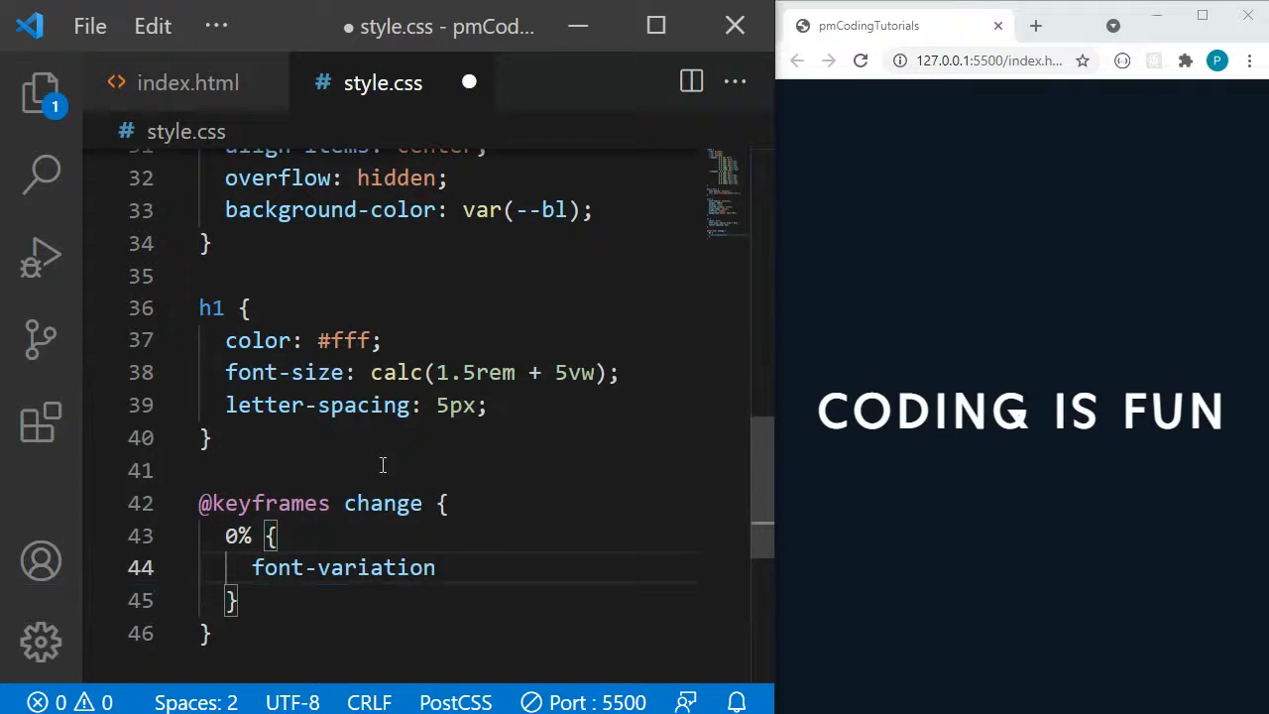
pyautogui.write('-settings: ')
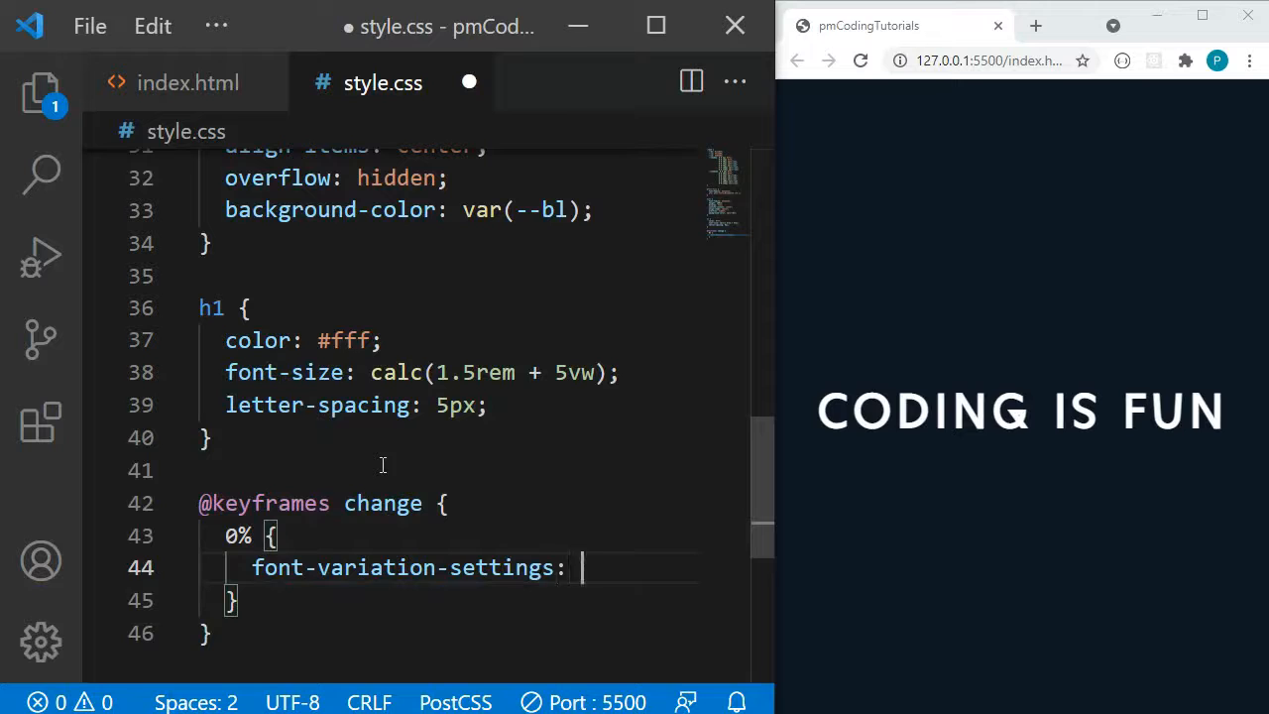
pyautogui.write('"')
pyautogui.write('wght" ')
pyautogui.write('1')
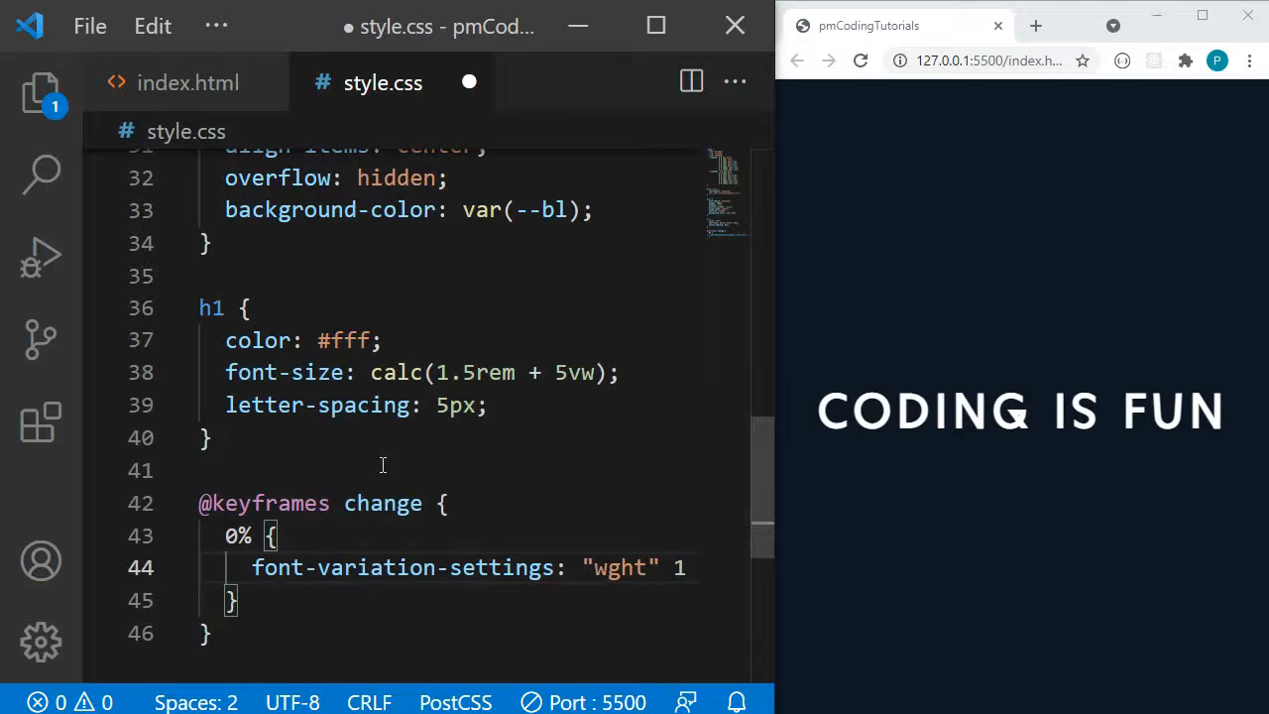
pyautogui.write('00')
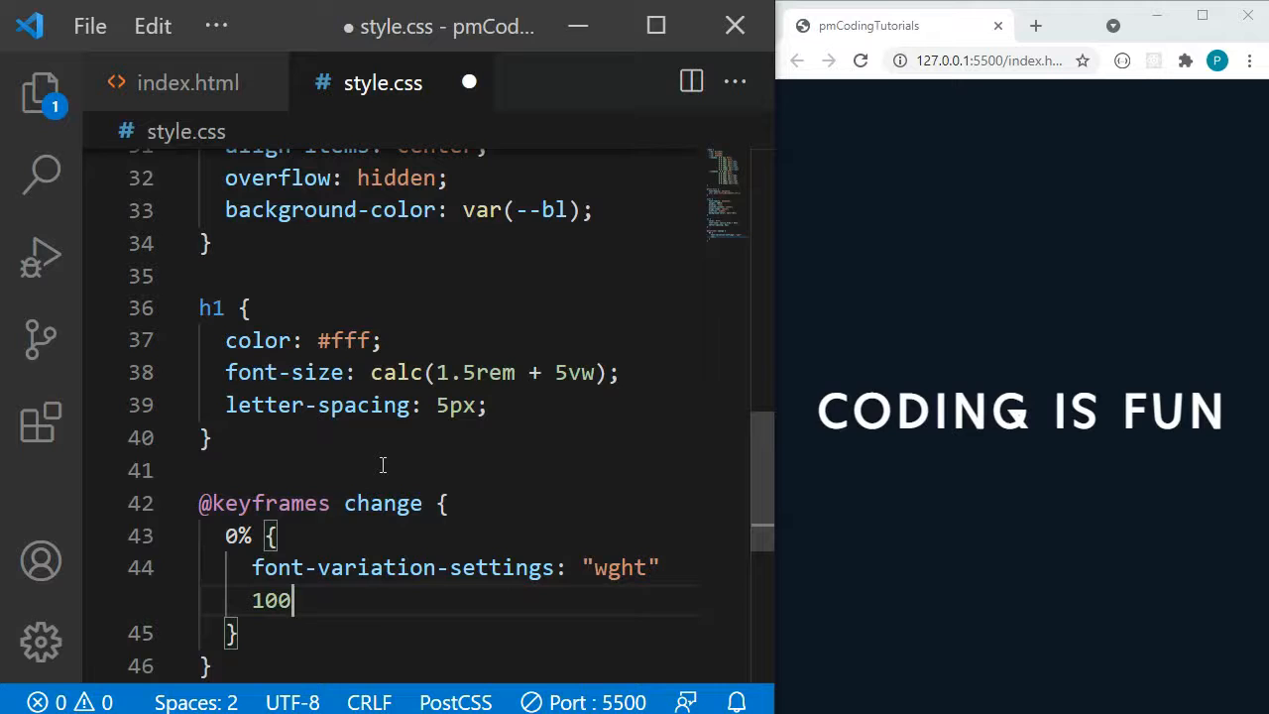
pyautogui.write(', "')
pyautogui.write('S')
pyautogui.write('PAC" ')
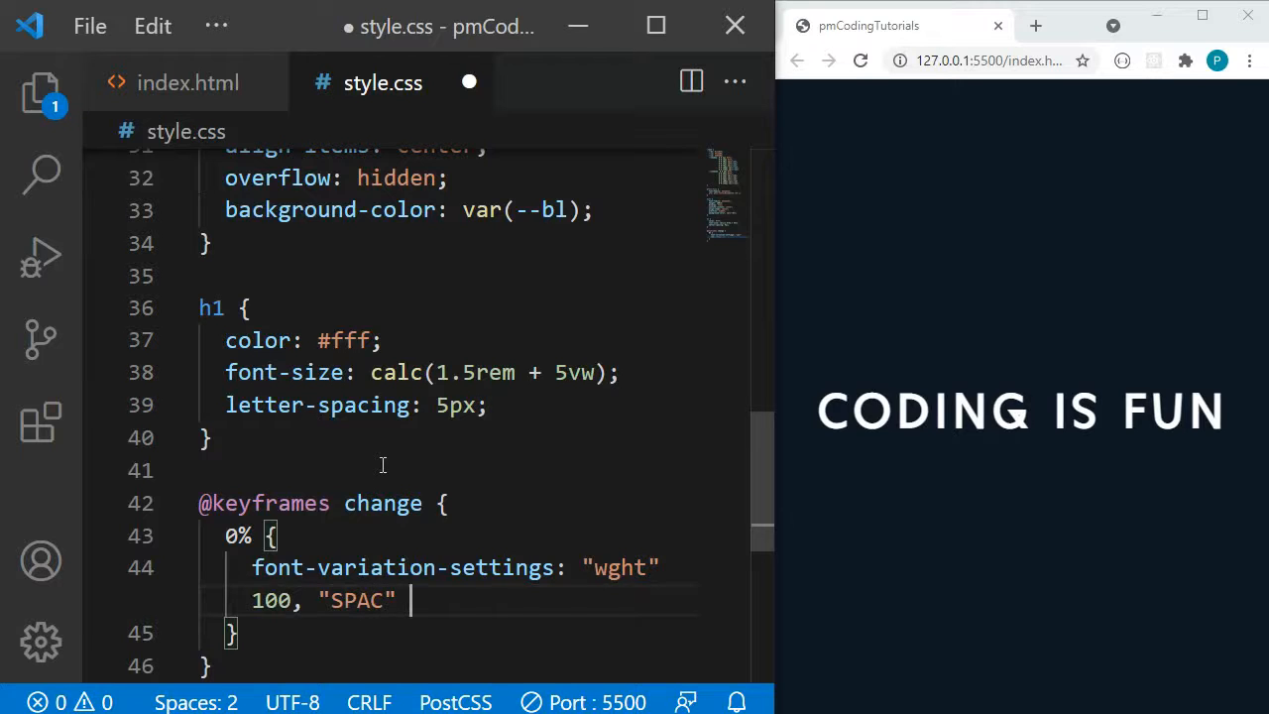
pyautogui.write('100;')
pyautogui.moveTo(758, 491); pyautogui.dragTo(758, 536)
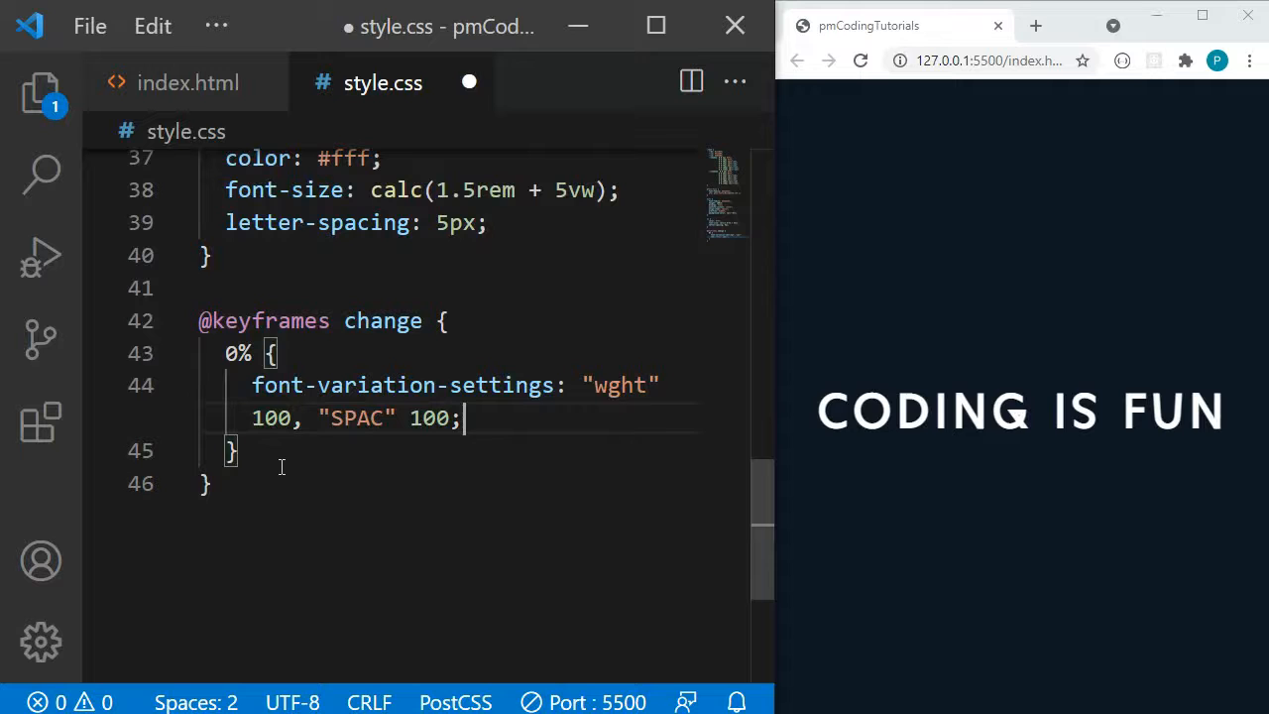
# Step: Duplicate the 0% keyframe block below it and relabel the copy as 100%
pyautogui.moveTo(216, 345); pyautogui.dragTo(258, 444)
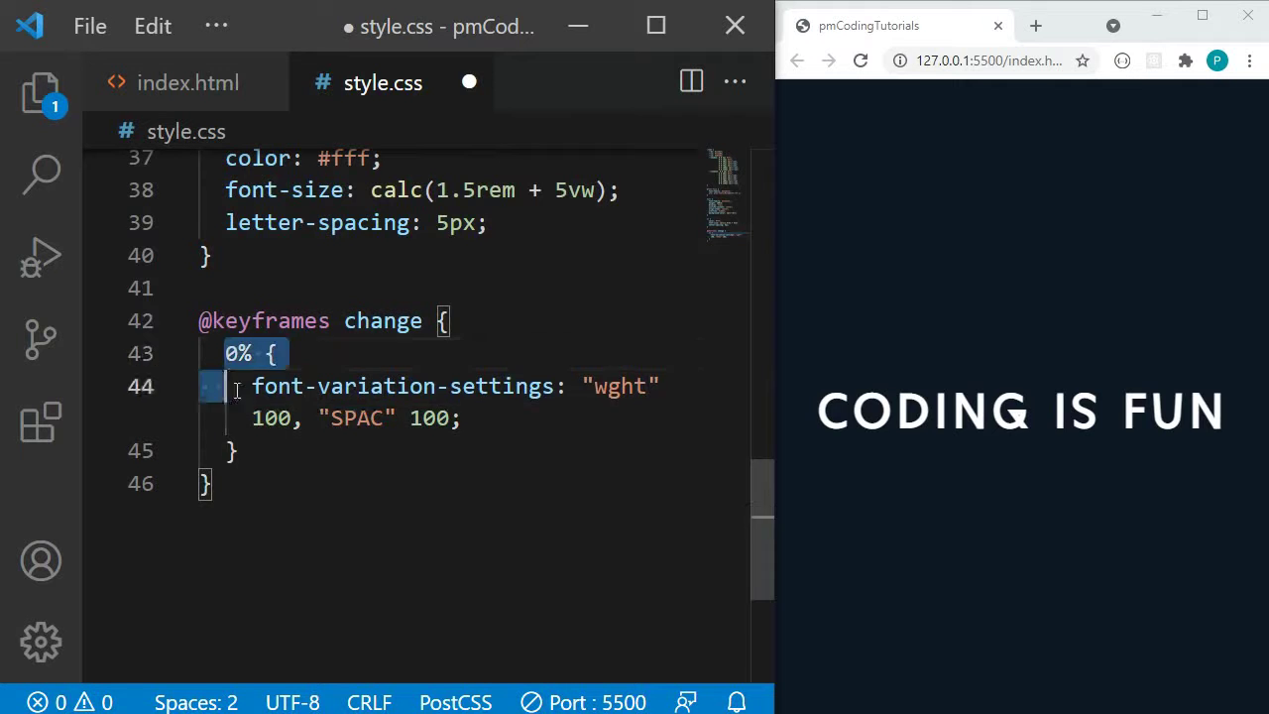
pyautogui.click(257, 444)
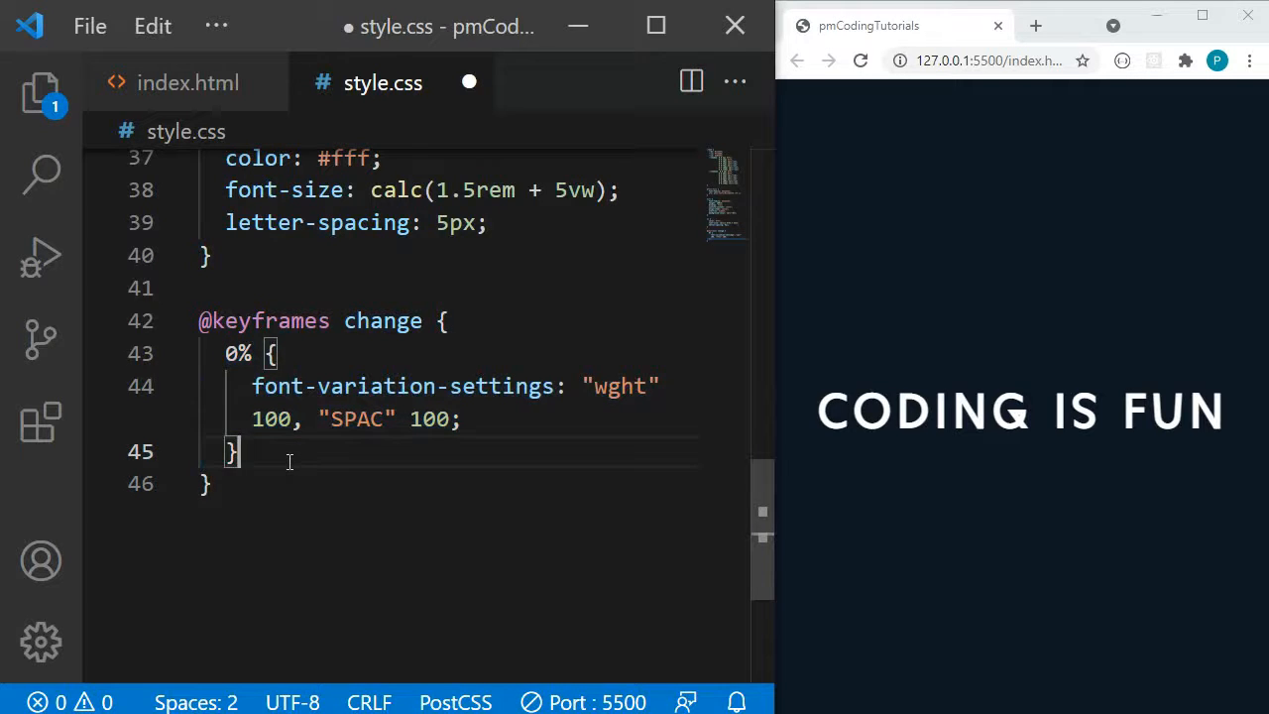
pyautogui.press('Return')
pyautogui.press('Return')
pyautogui.write('0% {     font-variation-settings: "wght" 100, "SPAC" 100;   }')
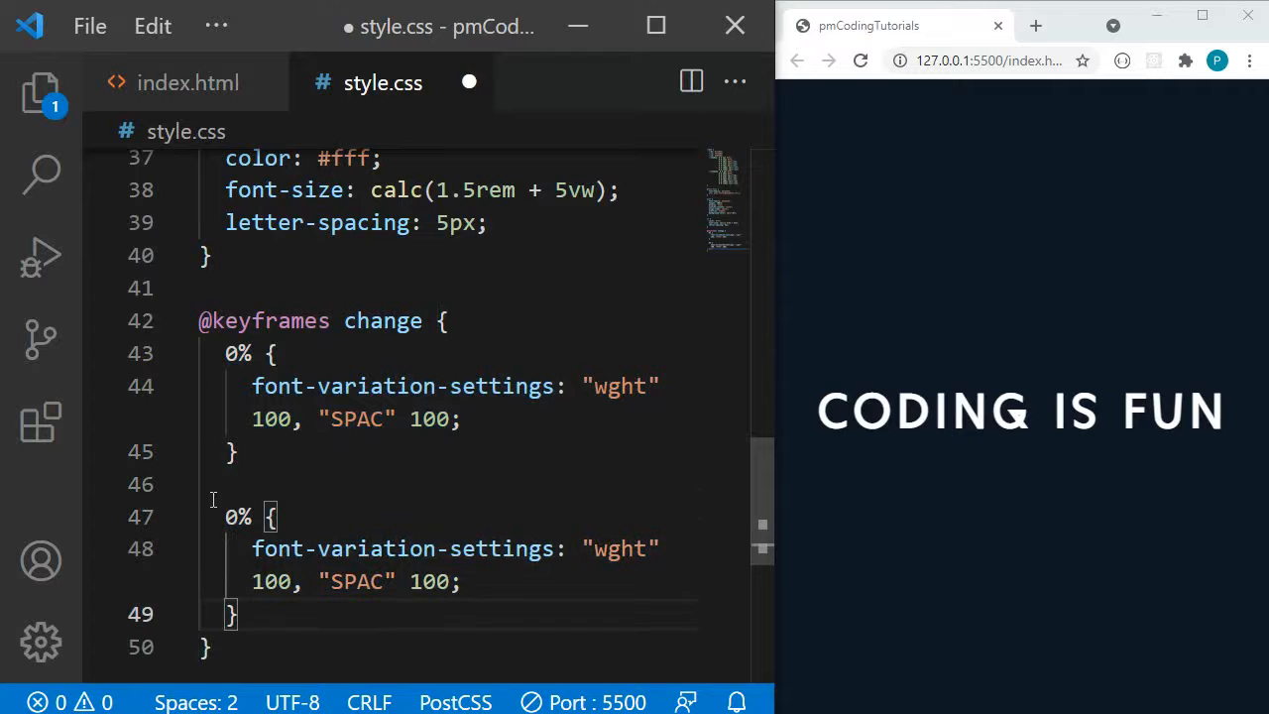
pyautogui.click(226, 517)
pyautogui.write('10')
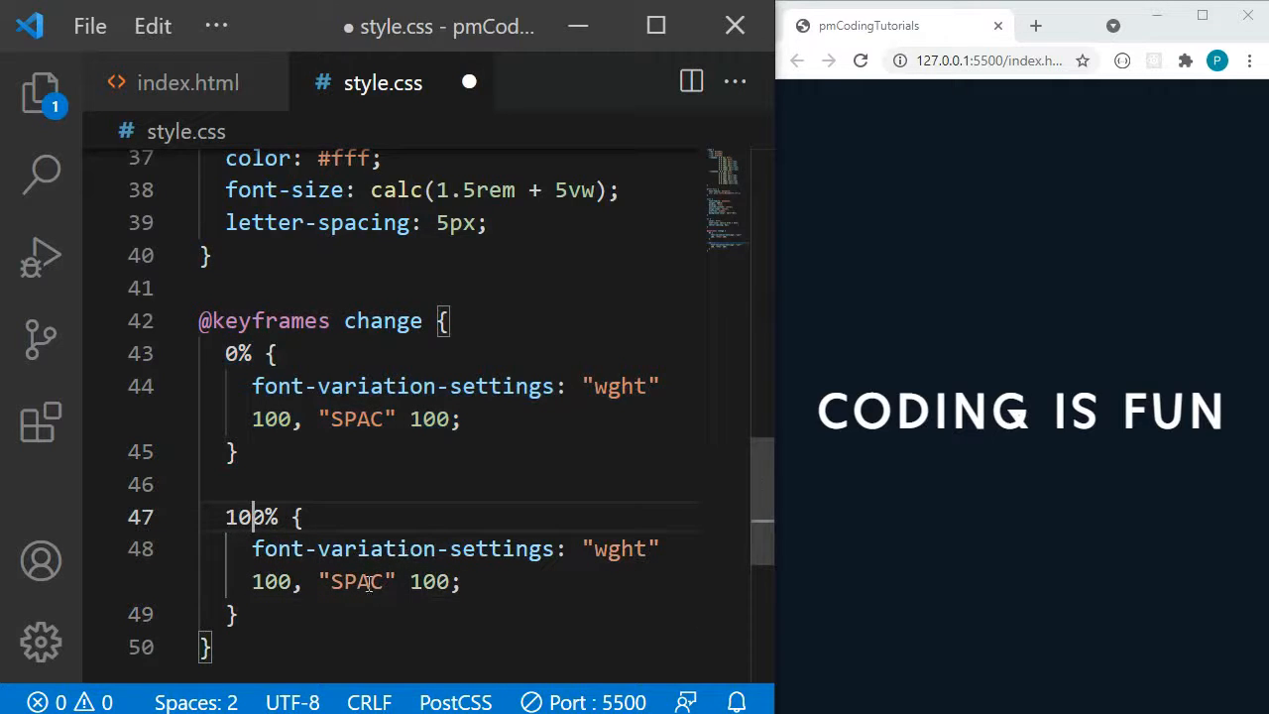
# Step: Change the 100% step's values to wght 200 and SPAC 120
pyautogui.click(265, 582)
pyautogui.press('BackSpace')
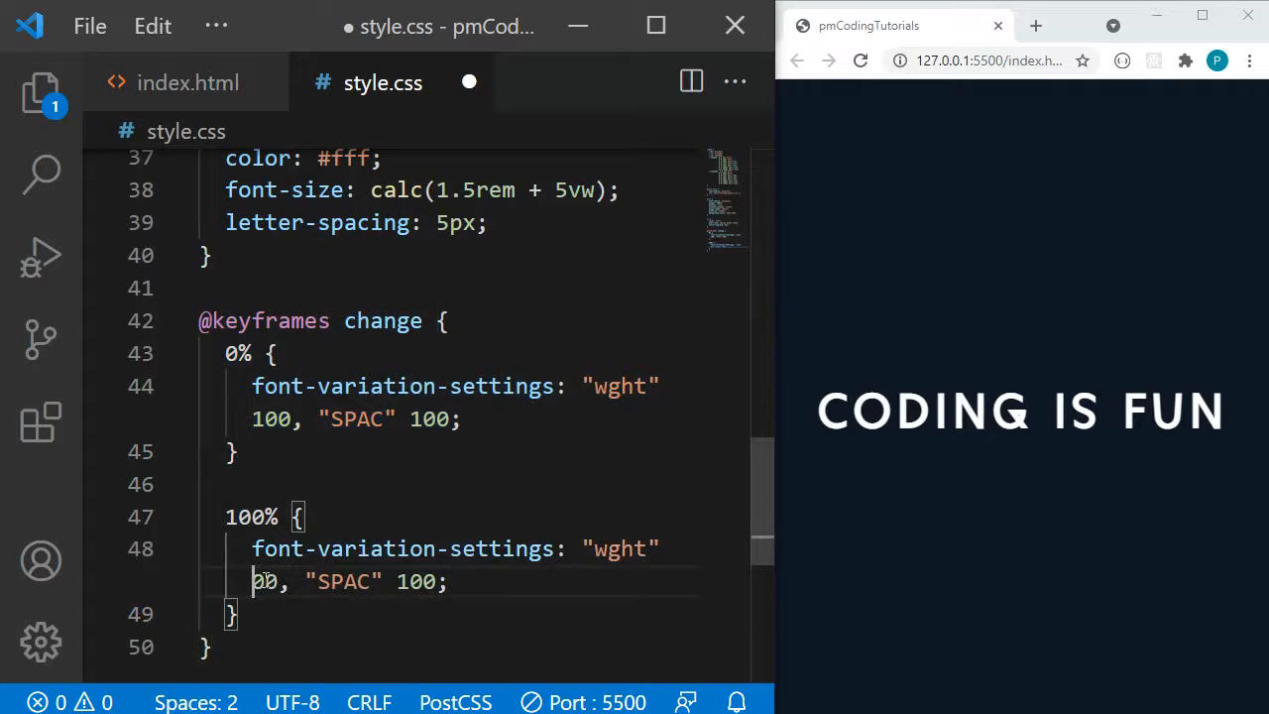
pyautogui.write('2')
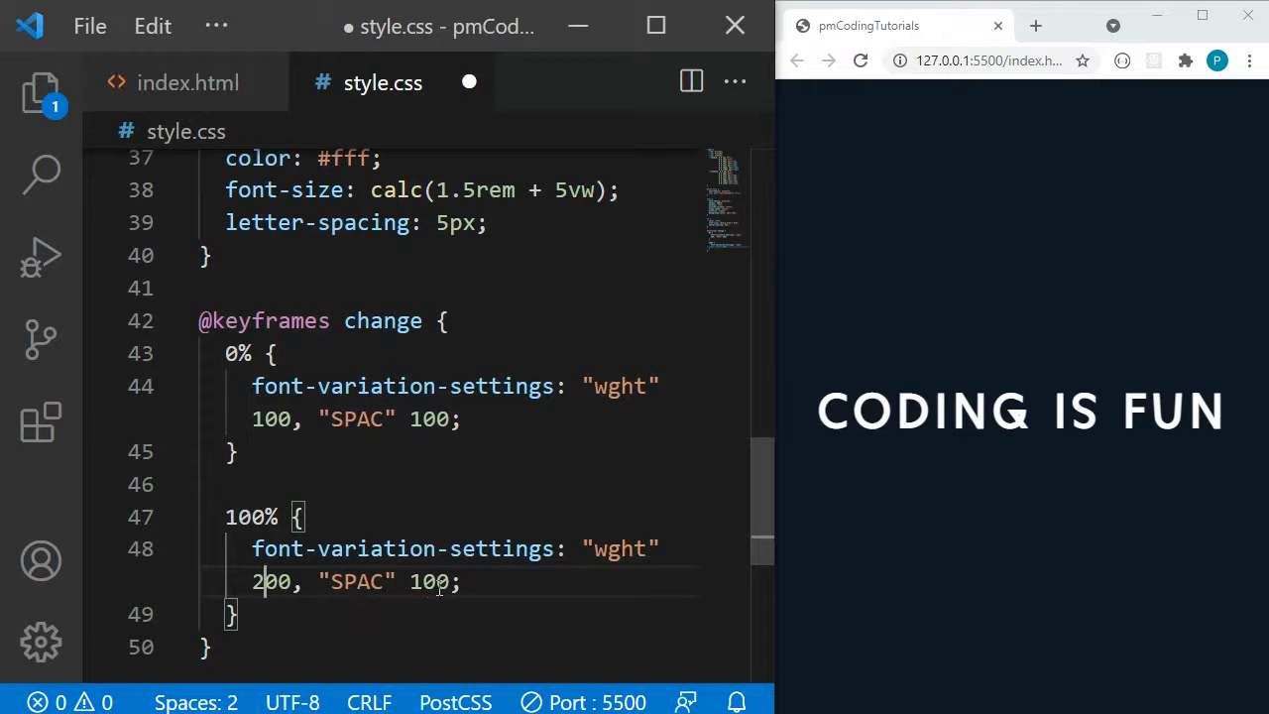
pyautogui.click(439, 585)
pyautogui.press('BackSpace')
pyautogui.write('2')
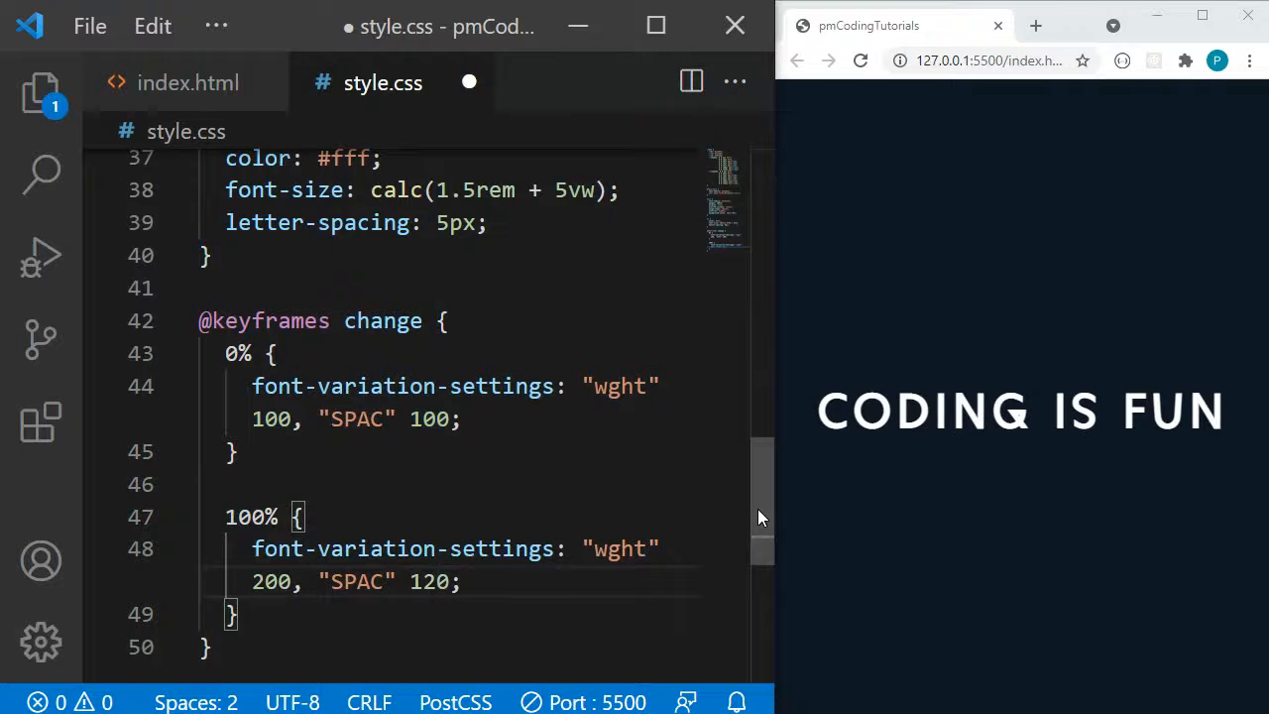
pyautogui.moveTo(758, 508)
pyautogui.mouseDown()
pyautogui.moveTo(758, 488)
pyautogui.moveTo(722, 475)
pyautogui.mouseUp()
pyautogui.click(506, 393)
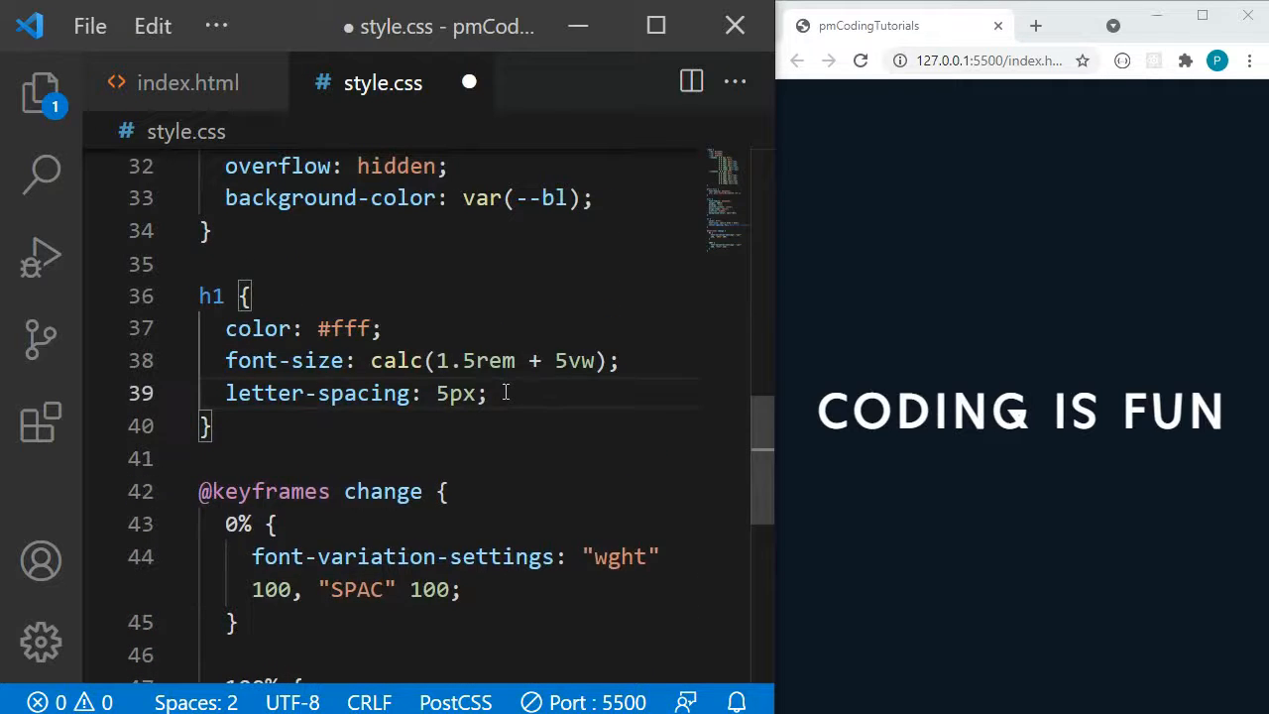
# Step: Give h1 animation change, 5s, alternate direction, infinite iterations, and save
pyautogui.press('Return')
pyautogui.write('animation-')
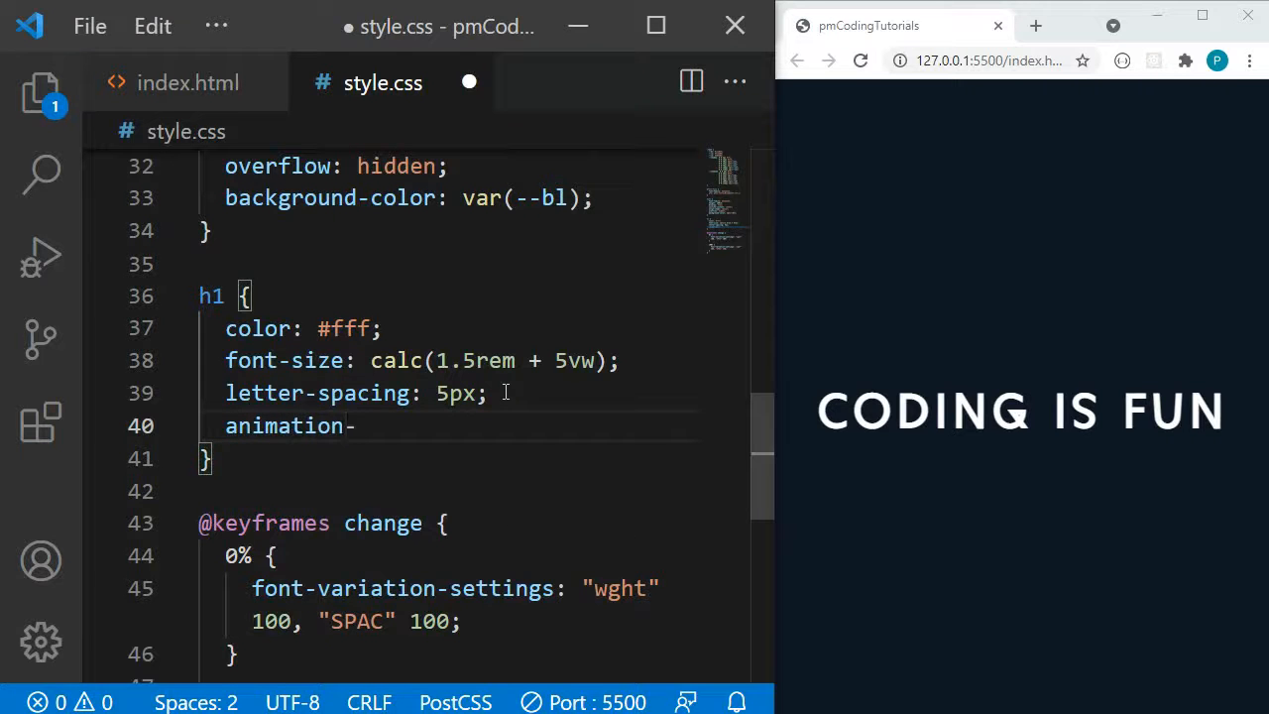
pyautogui.write('name: change;')
pyautogui.press('Return')
pyautogui.write('a')
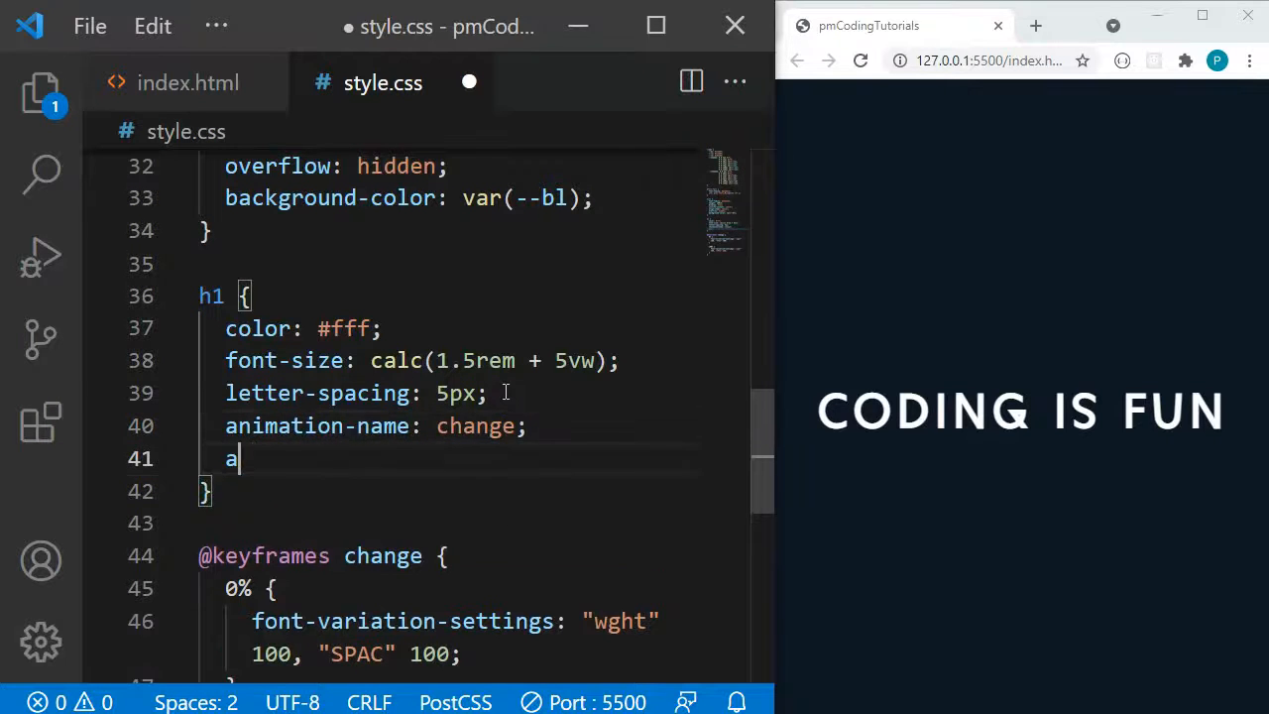
pyautogui.write('nimation-duration: ')
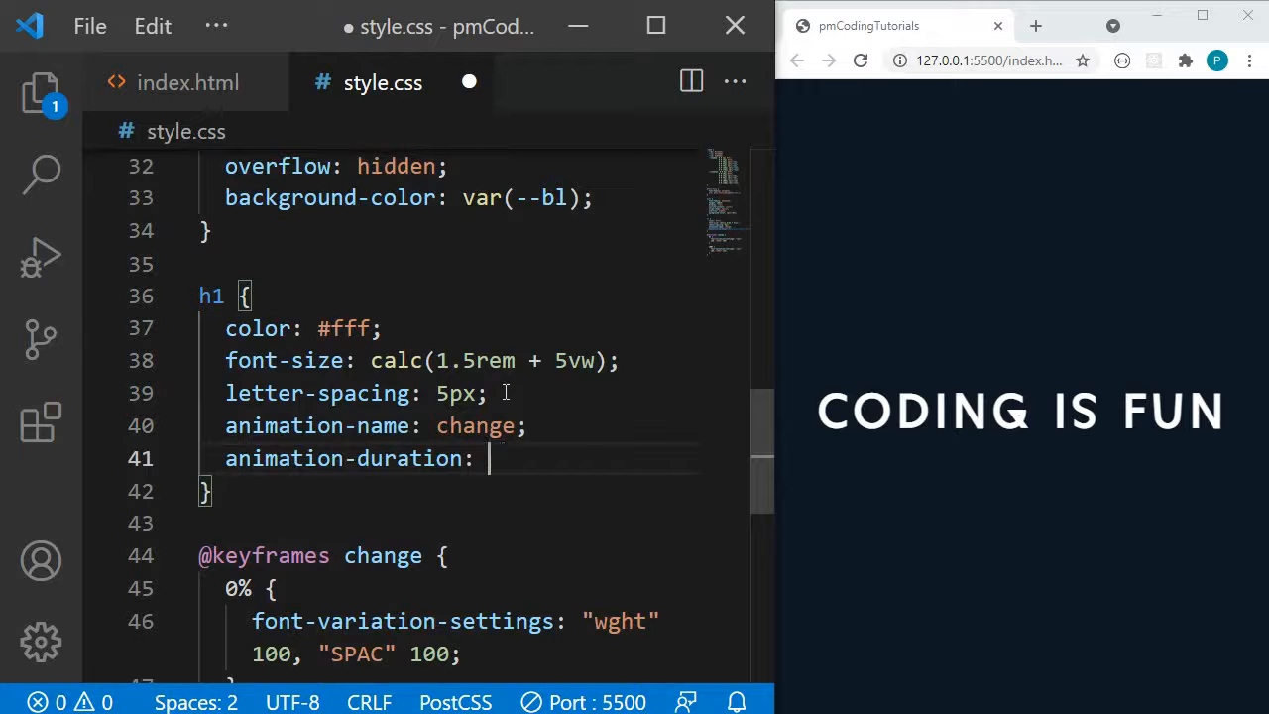
pyautogui.write('5s;')
pyautogui.press('Return')
pyautogui.write('animati')
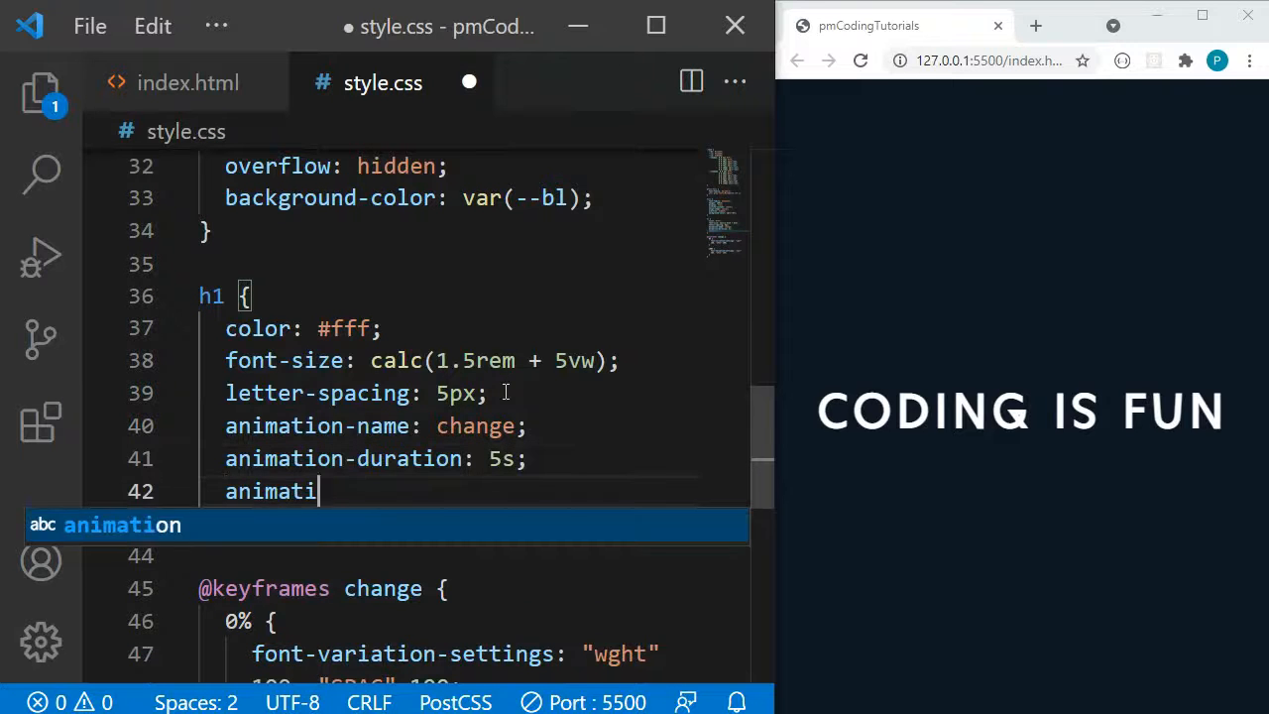
pyautogui.write('on-direction: alternate;')
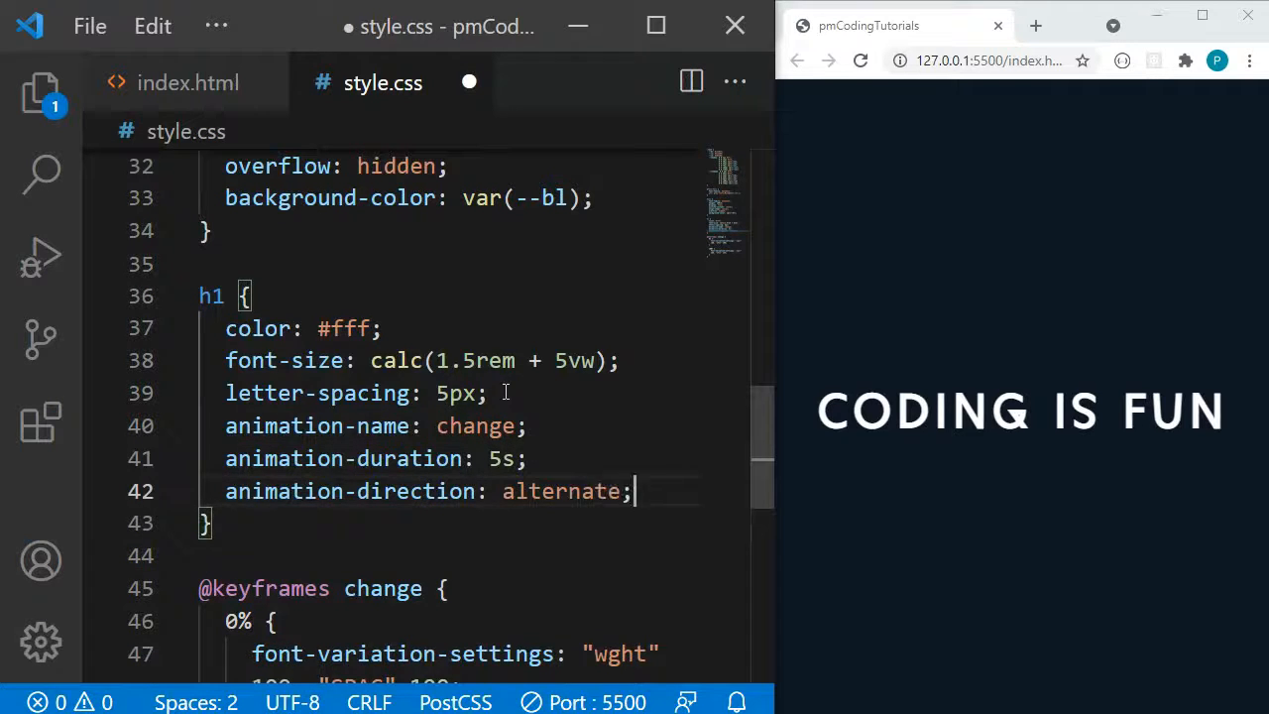
pyautogui.press('Return')
pyautogui.write('animation0i')
pyautogui.press('BackSpace')
pyautogui.press('BackSpace')
pyautogui.write('-it')
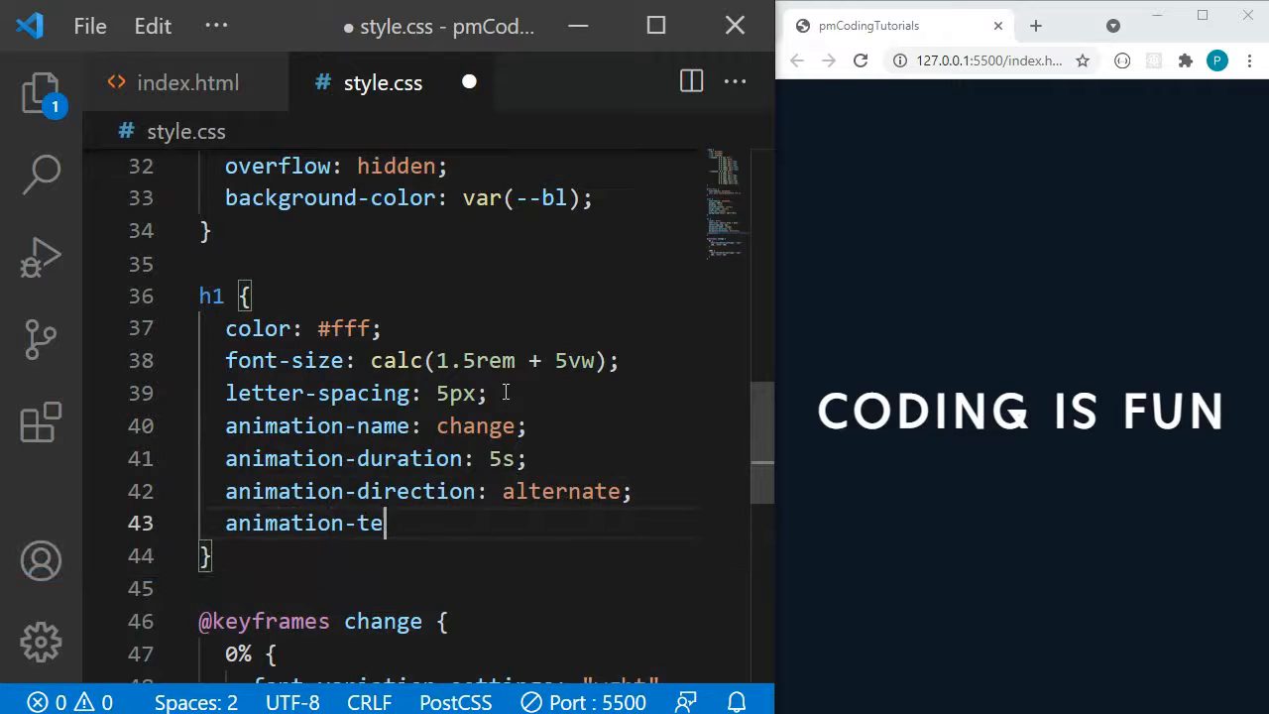
pyautogui.press('BackSpace')
pyautogui.write('teration-count:')
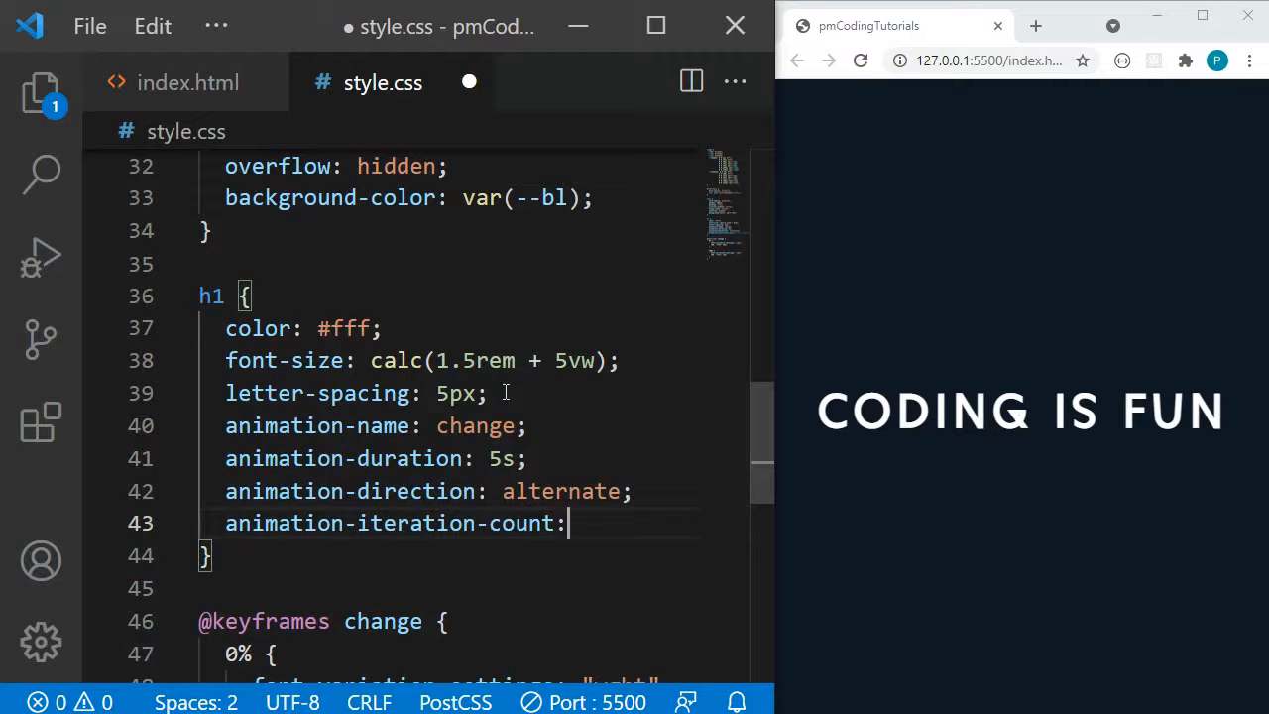
pyautogui.write(' infinite')
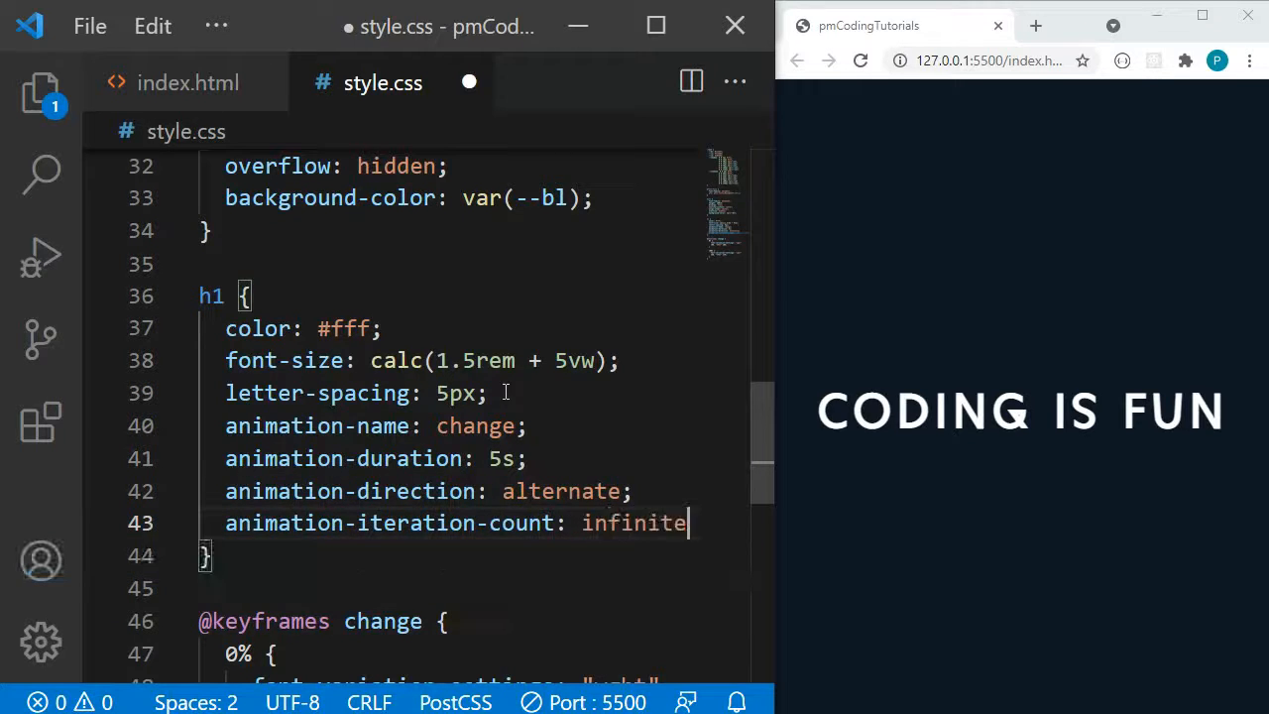
pyautogui.write(';')
pyautogui.hotkey('ctrl', 's')
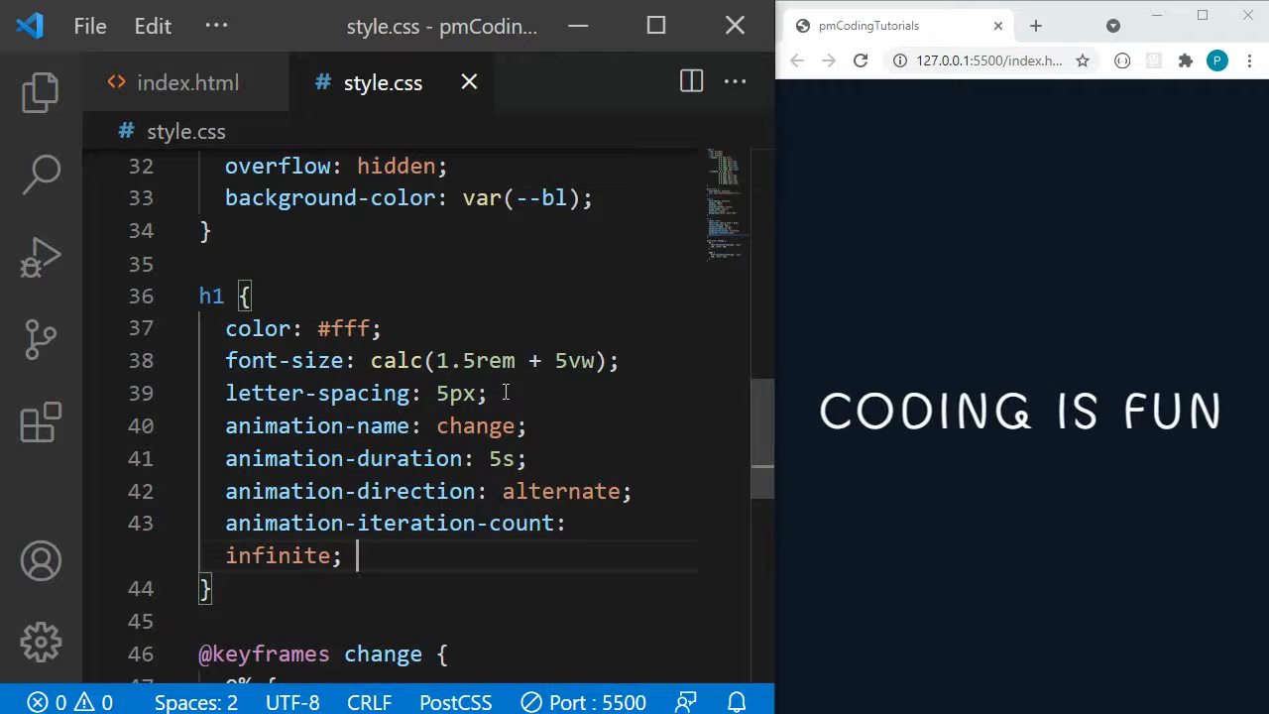
# Step: Shorten the animation duration to 2s and save the stylesheet
pyautogui.click(502, 458)
pyautogui.press('BackSpace')
pyautogui.write('2')
pyautogui.hotkey('ctrl', 's')
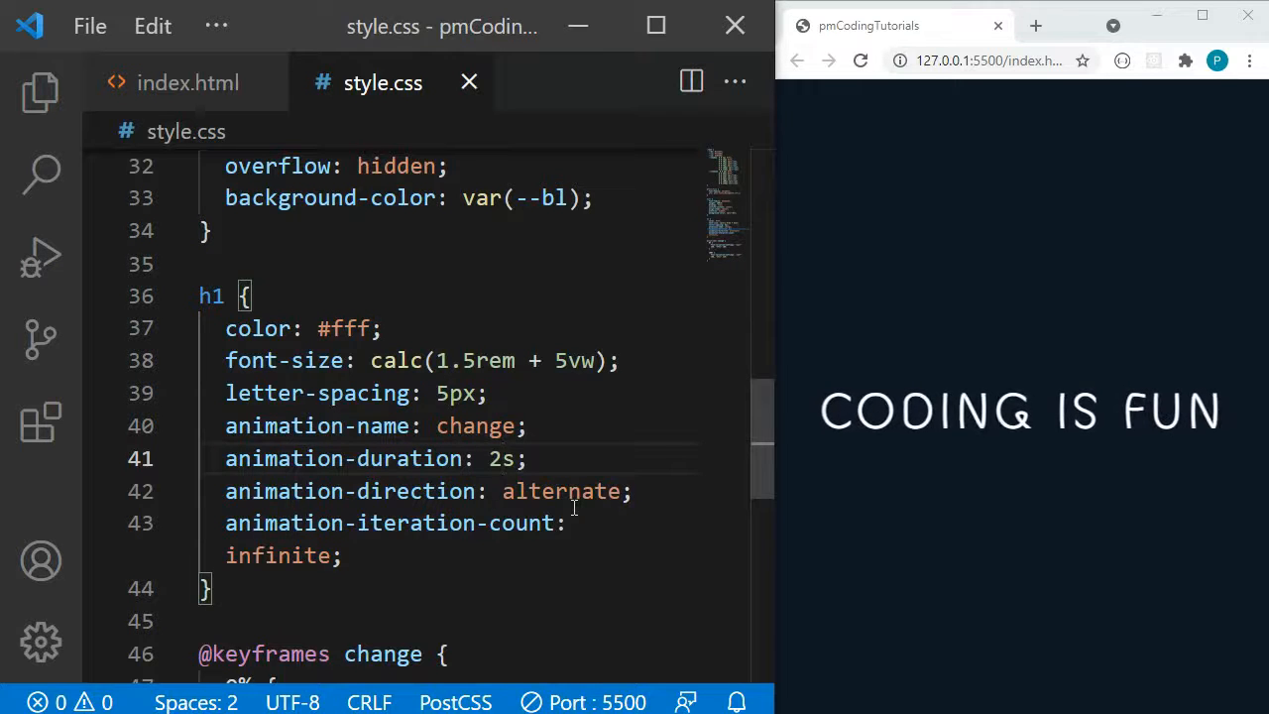
pyautogui.moveTo(761, 459); pyautogui.dragTo(761, 543)
# Step: Give the 0% keyframe text-shadow: var(--shadow)
pyautogui.click(505, 386)
pyautogui.press('Return')
pyautogui.write('text-')
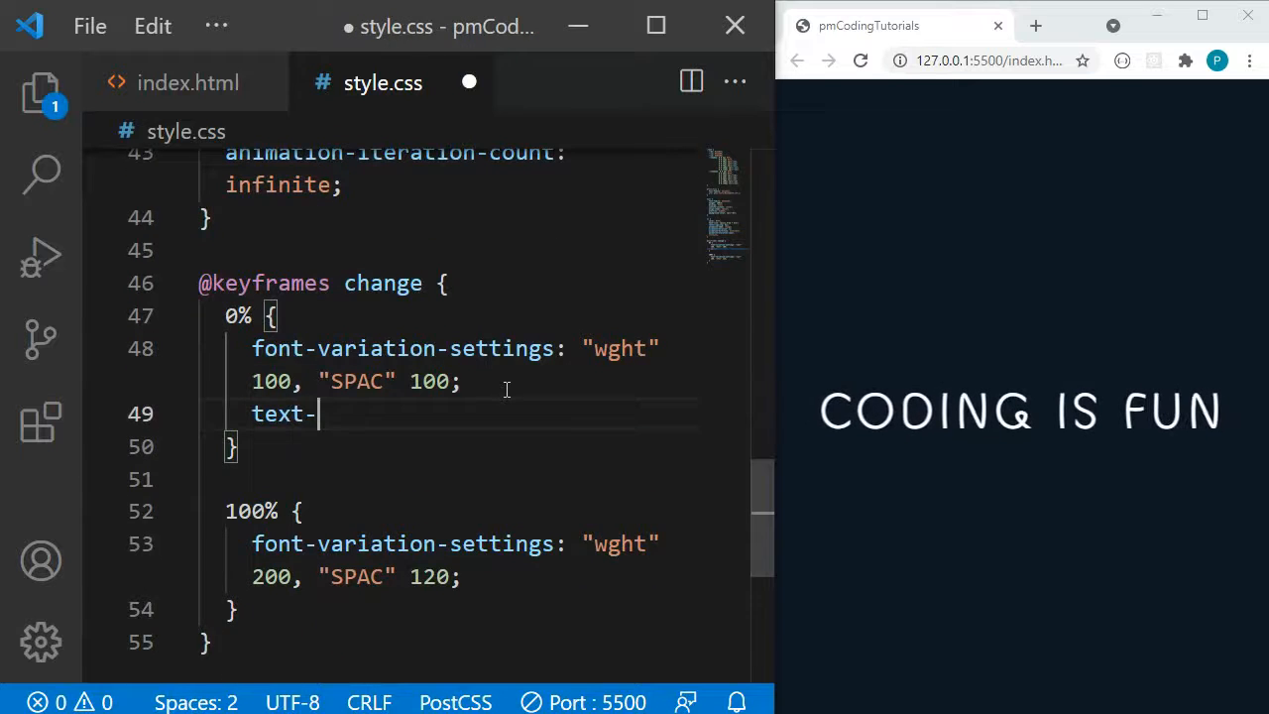
pyautogui.write('shad')
pyautogui.press('Return')
pyautogui.write('var(')
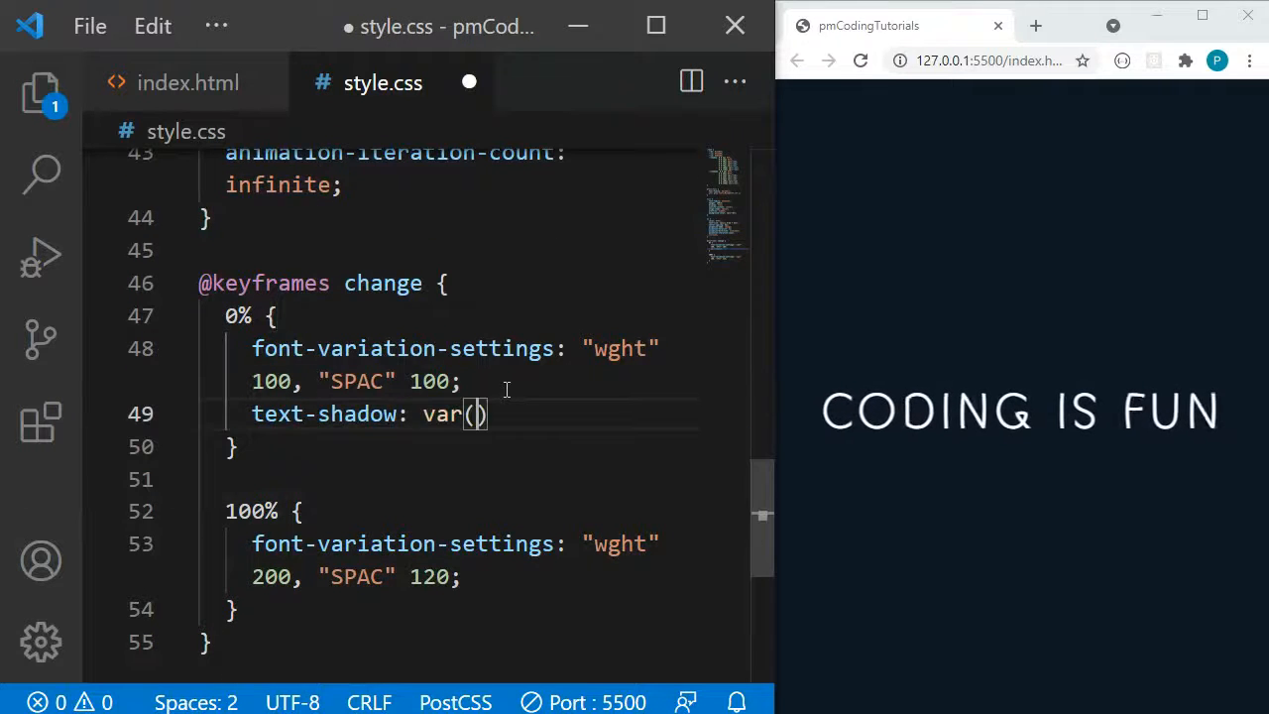
pyautogui.write('--shadow')
pyautogui.click(623, 418)
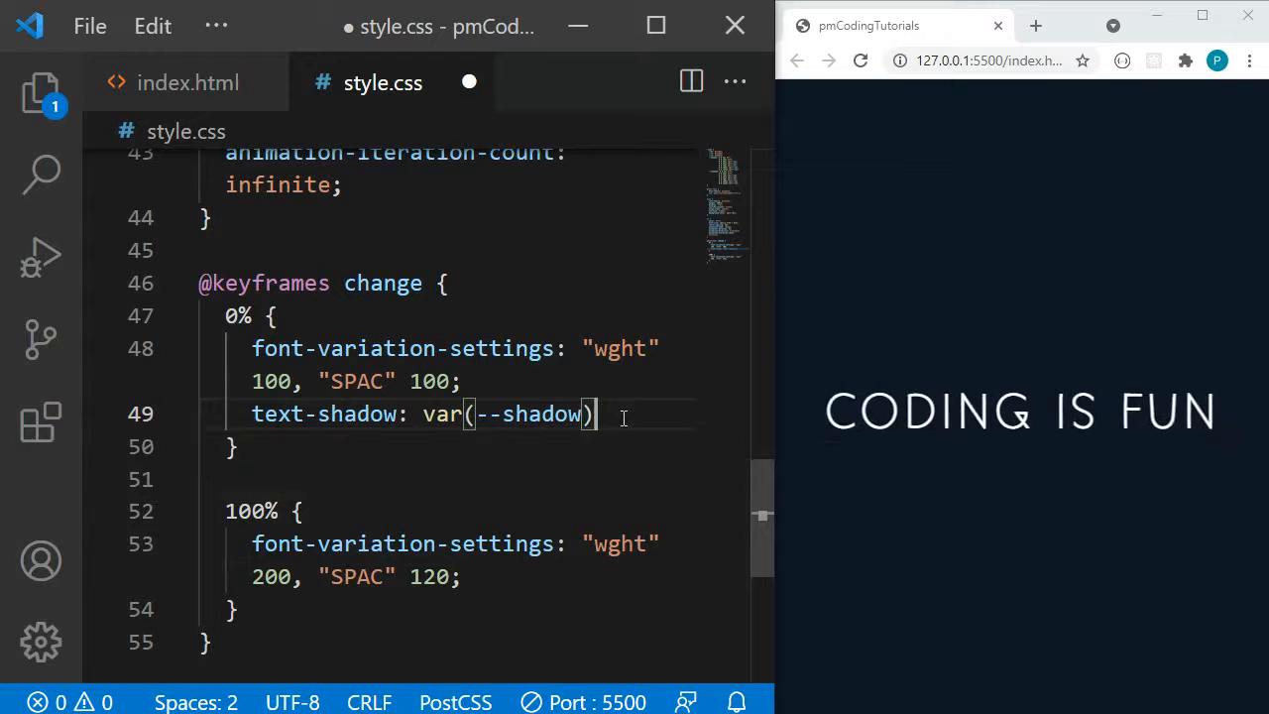
pyautogui.write(';')
# Step: Give the 100% keyframe text-shadow: var(--shadow2) and save the stylesheet
pyautogui.click(482, 583)
pyautogui.press('Return')
pyautogui.write('text')
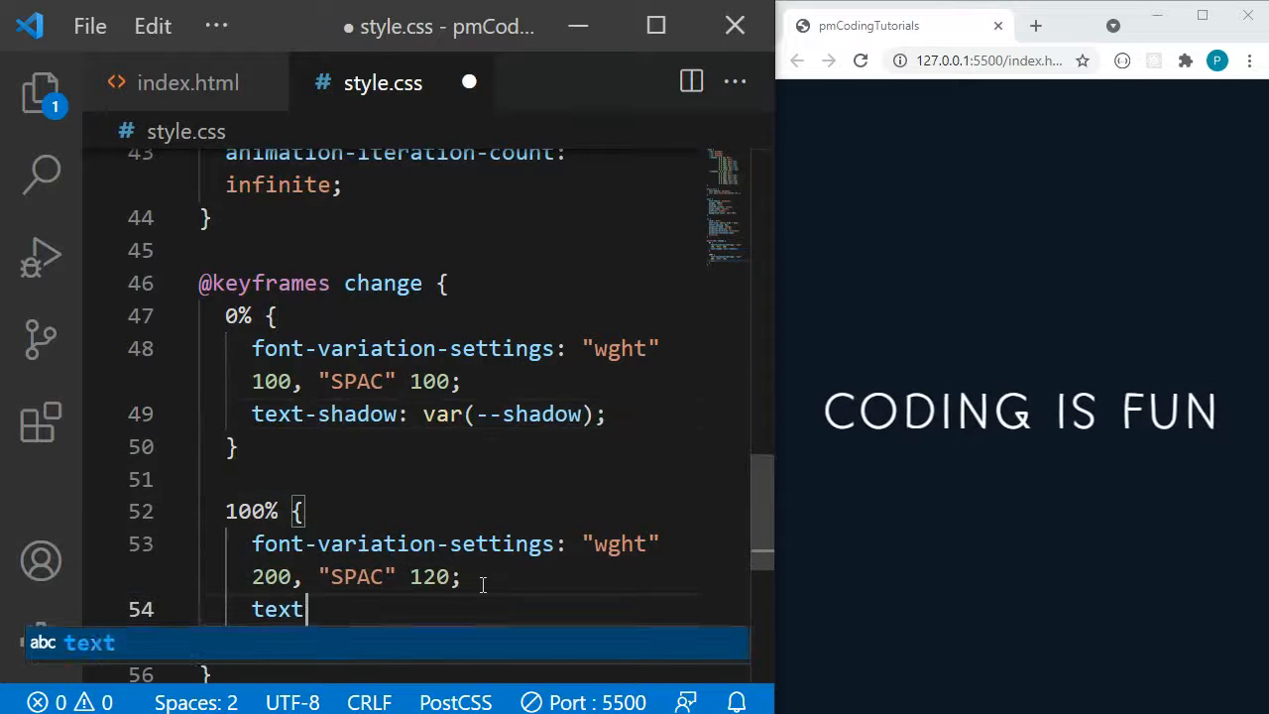
pyautogui.write('-shadow: var(-')
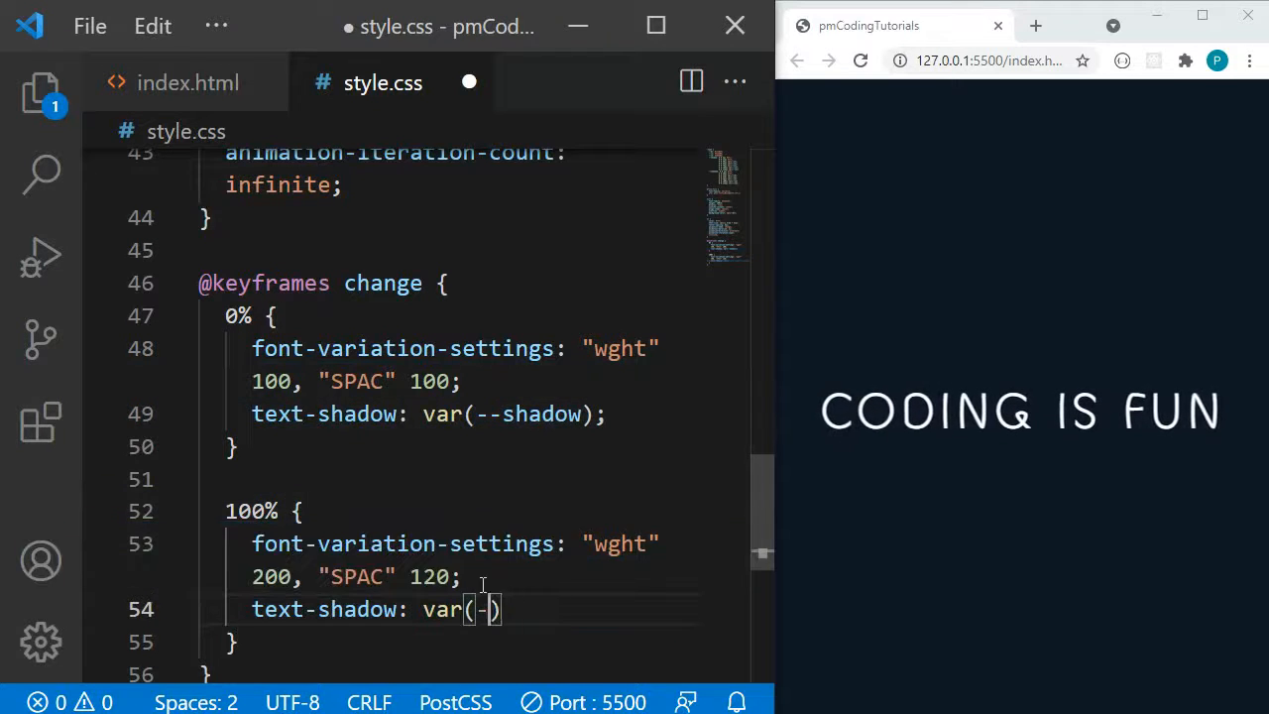
pyautogui.write('-shadow2);')
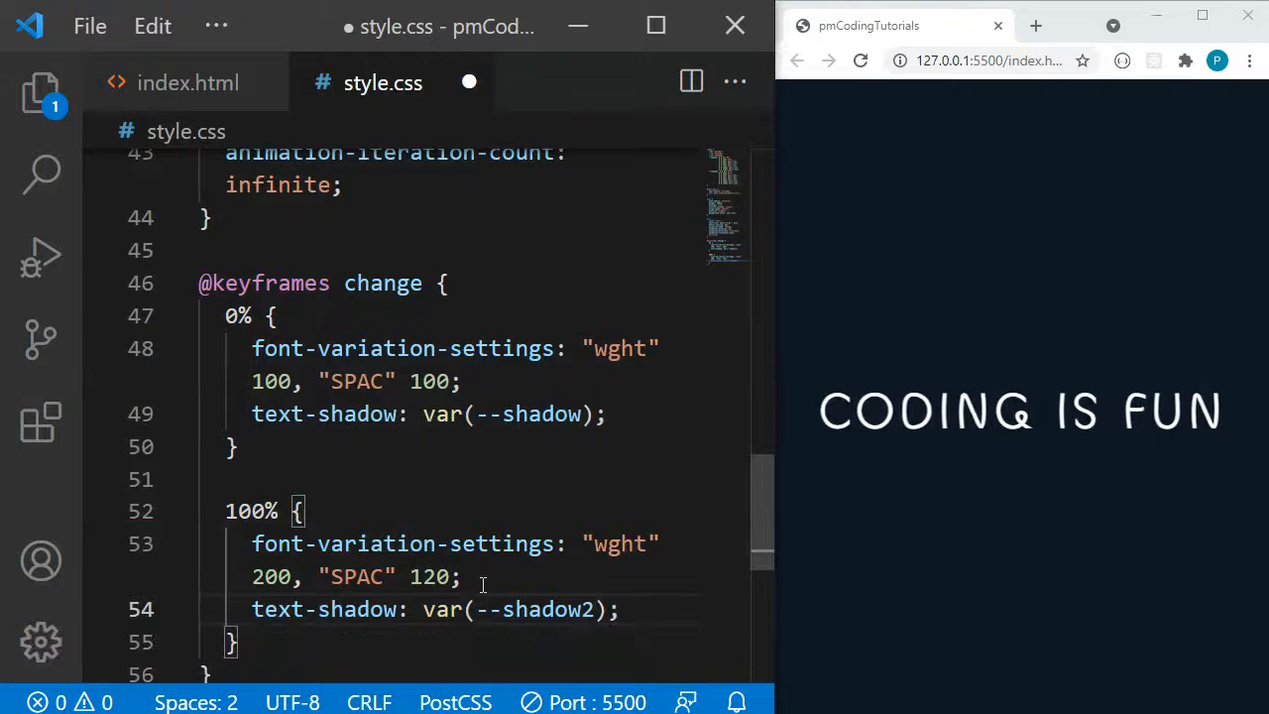
pyautogui.hotkey('ctrl', 's')
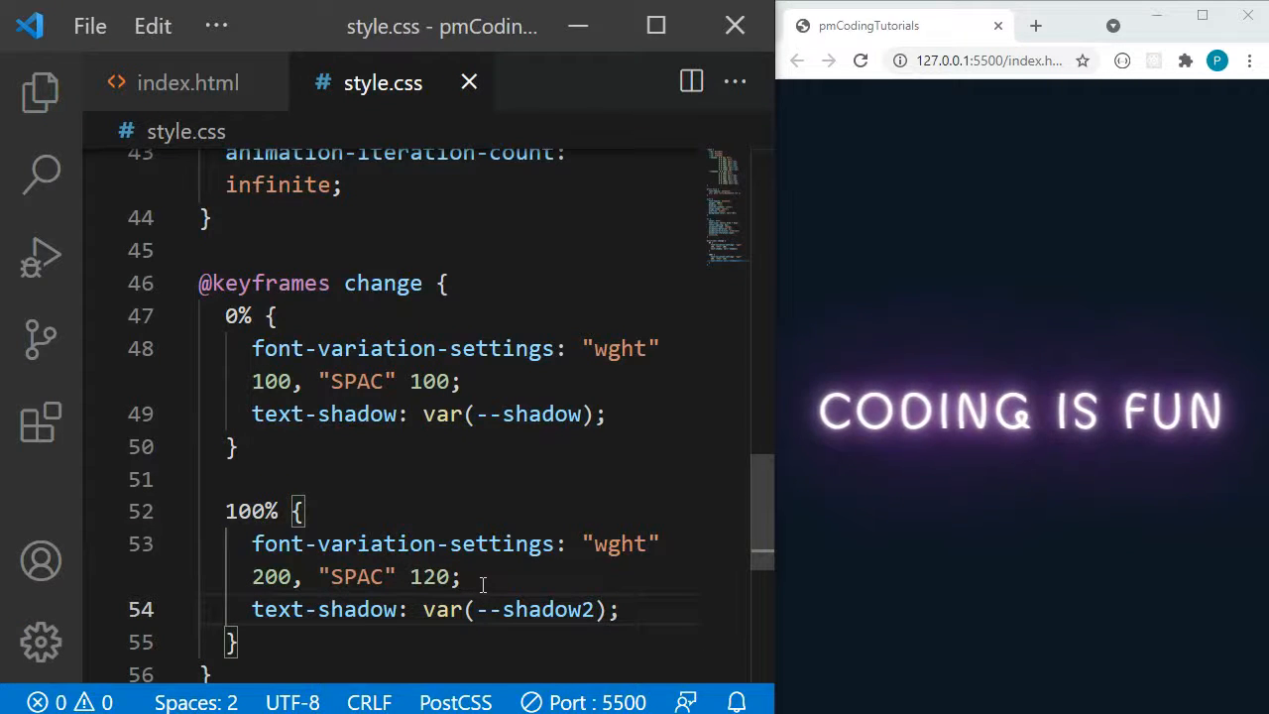
# Step: Widen the Chrome window to fill the screen with the glowing animated heading
pyautogui.moveTo(772, 481)
pyautogui.mouseDown()
pyautogui.moveTo(558, 445)
pyautogui.moveTo(6, 400)
pyautogui.mouseUp()
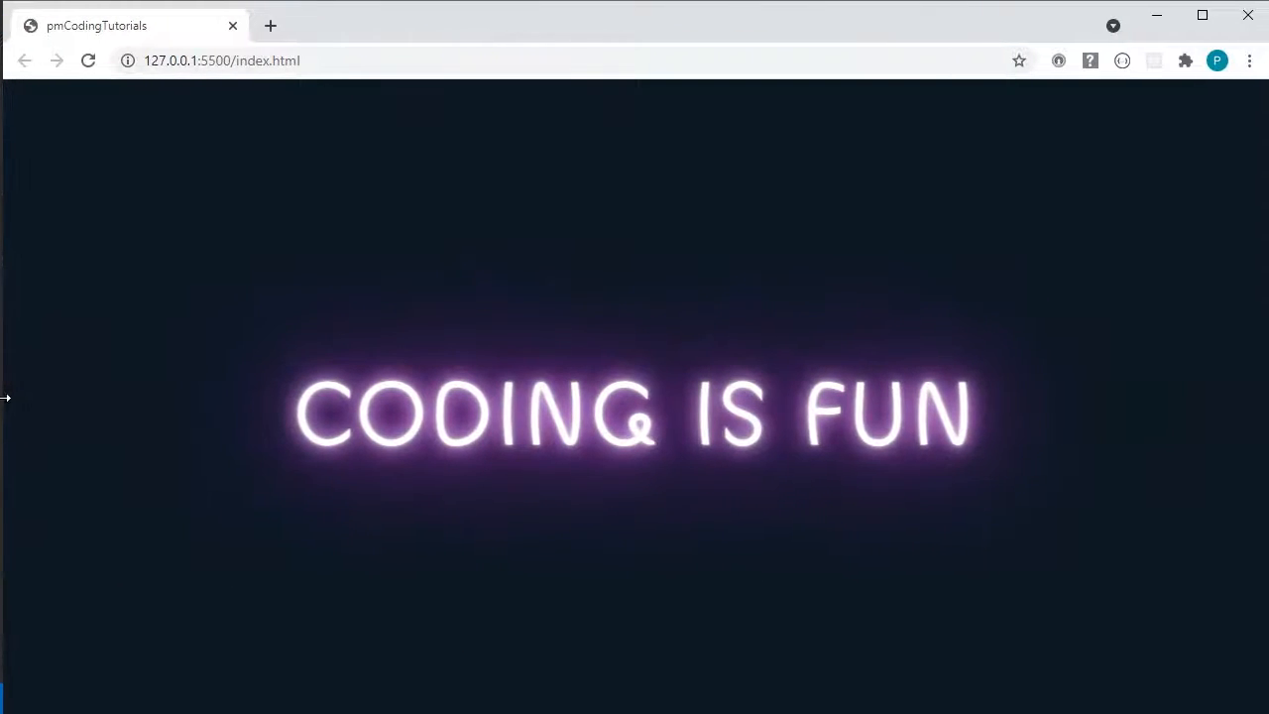